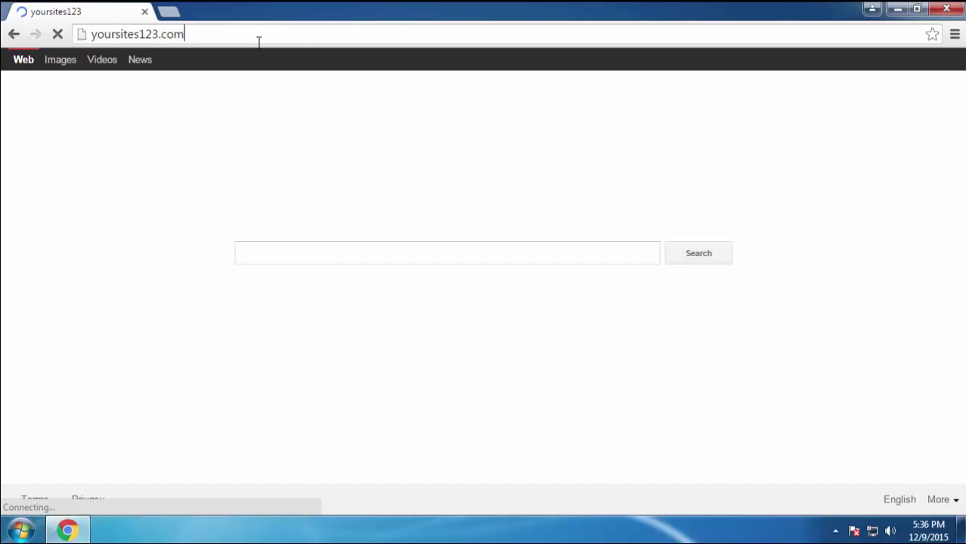
Close the browser showing yoursites123 and open Programs and Features from the Control Panel
click(947, 9)
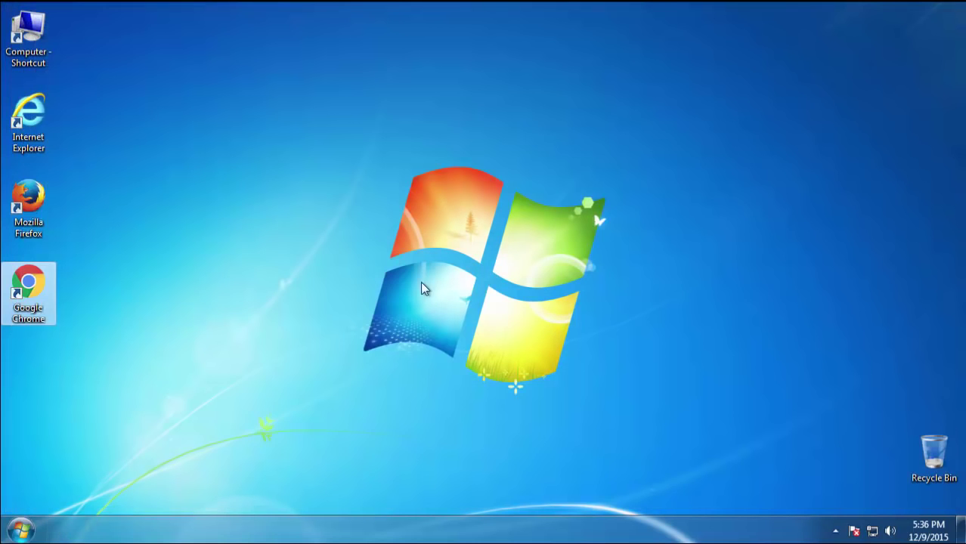
click(21, 534)
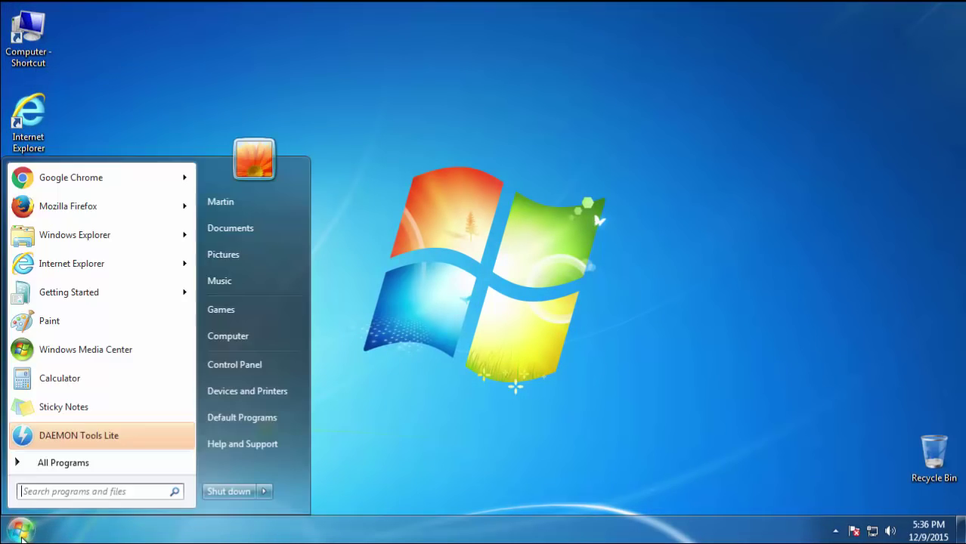
click(242, 364)
click(216, 310)
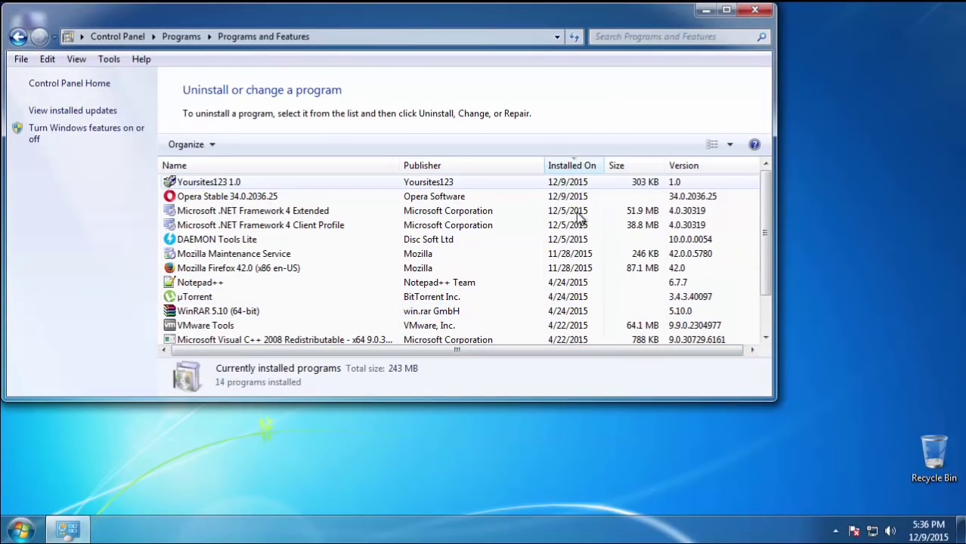
Uninstall Yoursites123 1.0, review the remaining program list, and close Programs and Features
click(216, 183)
click(249, 145)
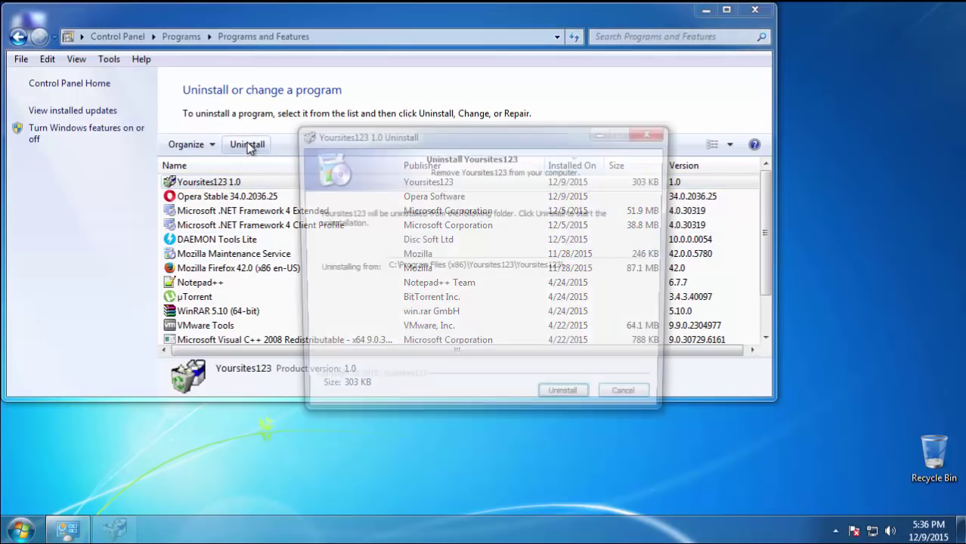
click(568, 402)
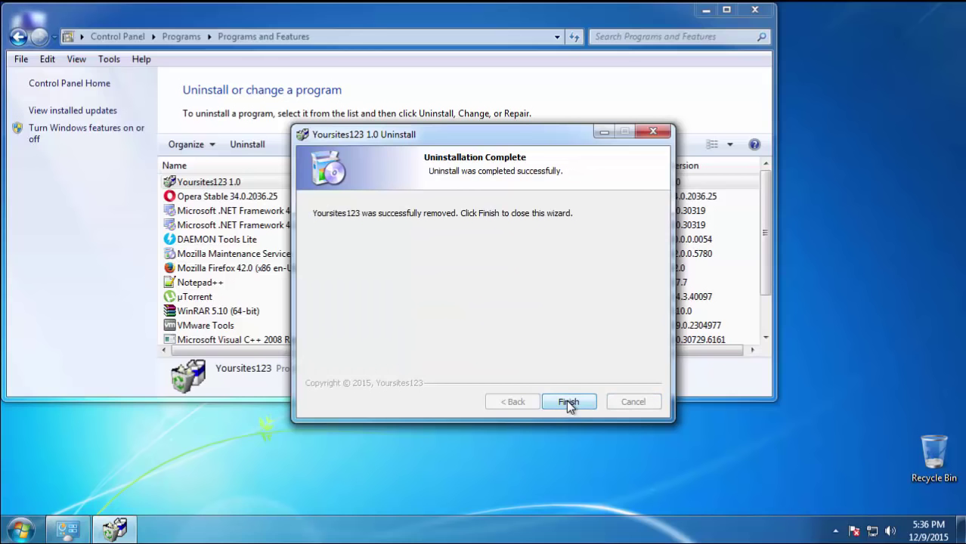
click(569, 402)
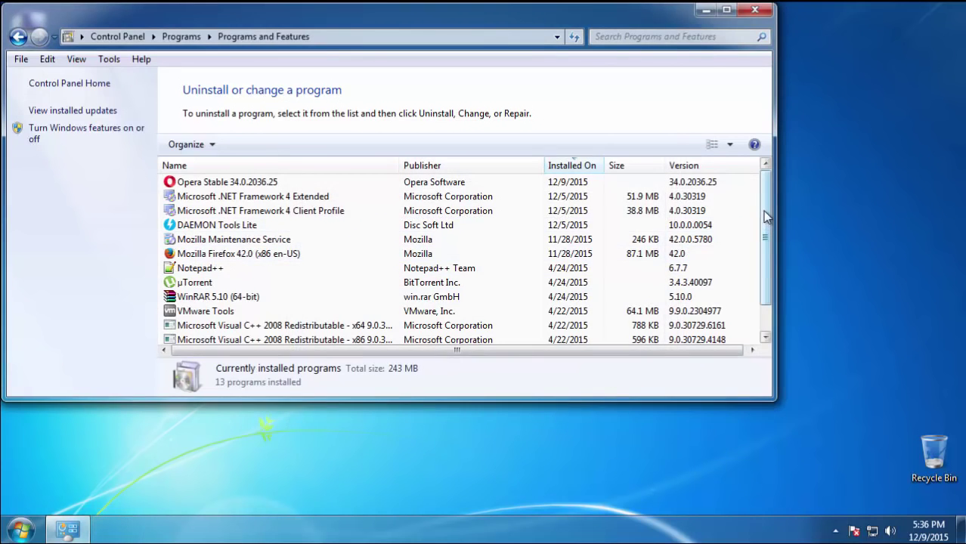
drag(765, 209, 765, 238)
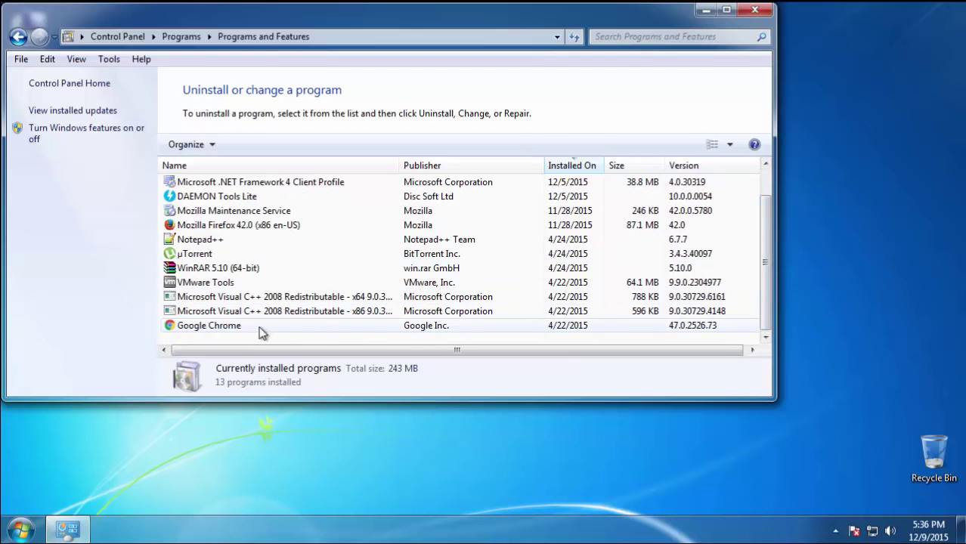
click(217, 211)
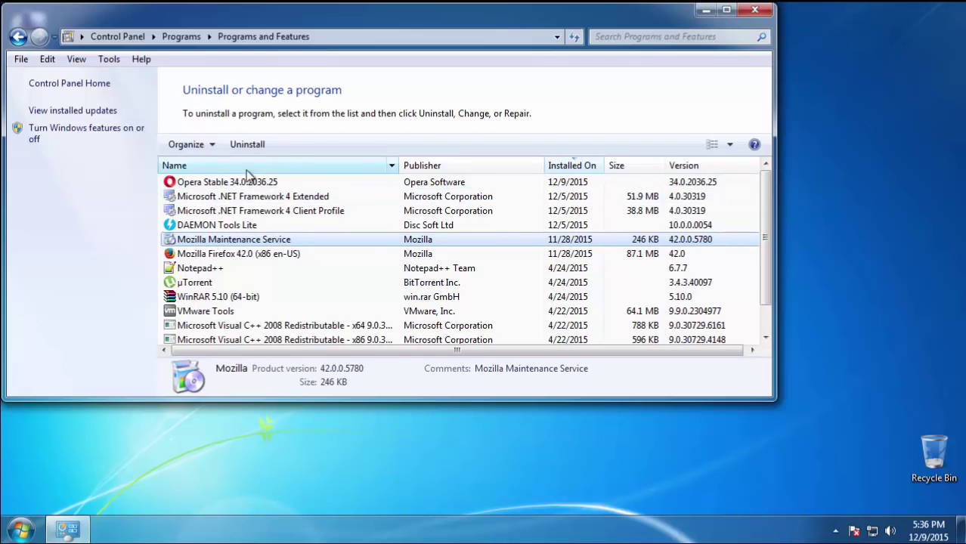
click(754, 11)
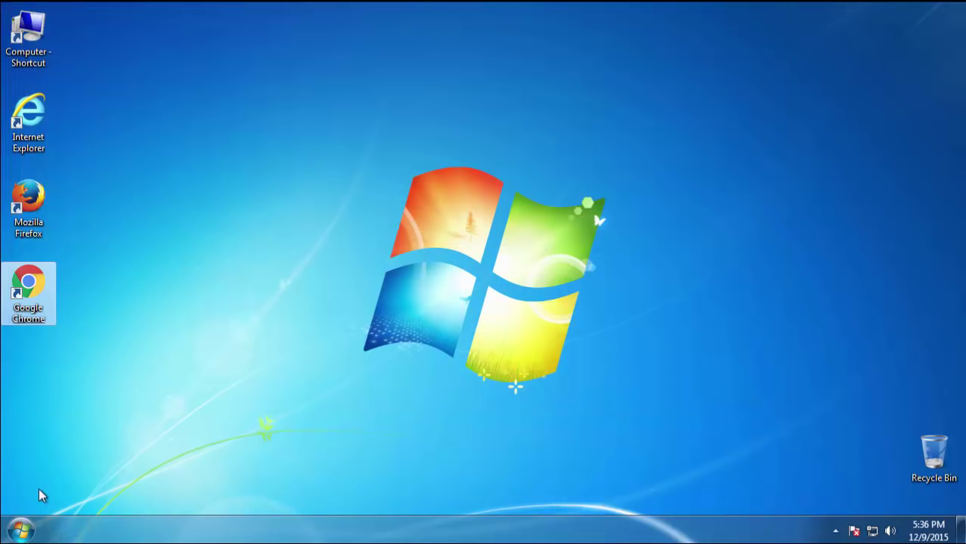
Restart Windows and boot into Safe Mode from the F8 Advanced Boot Options menu
click(21, 530)
mouse_move(263, 492)
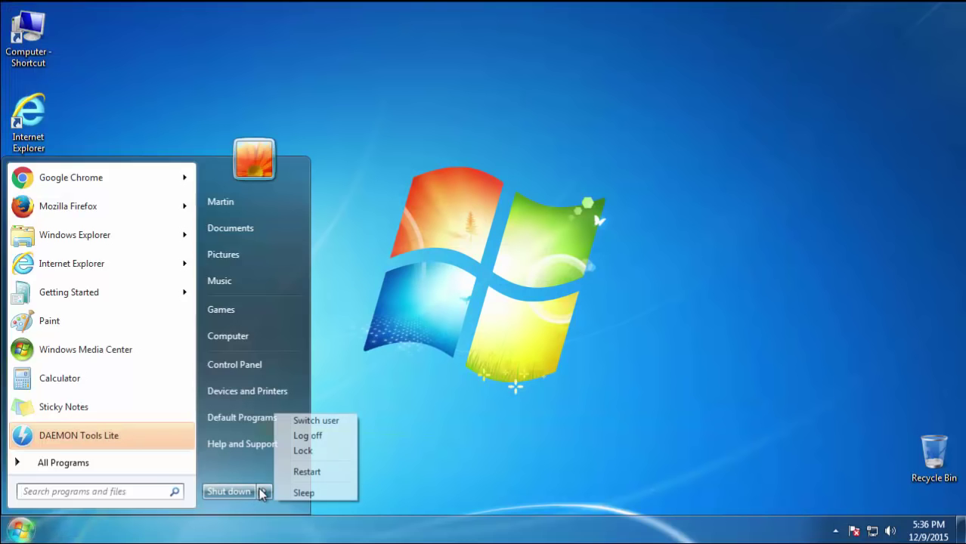
click(295, 475)
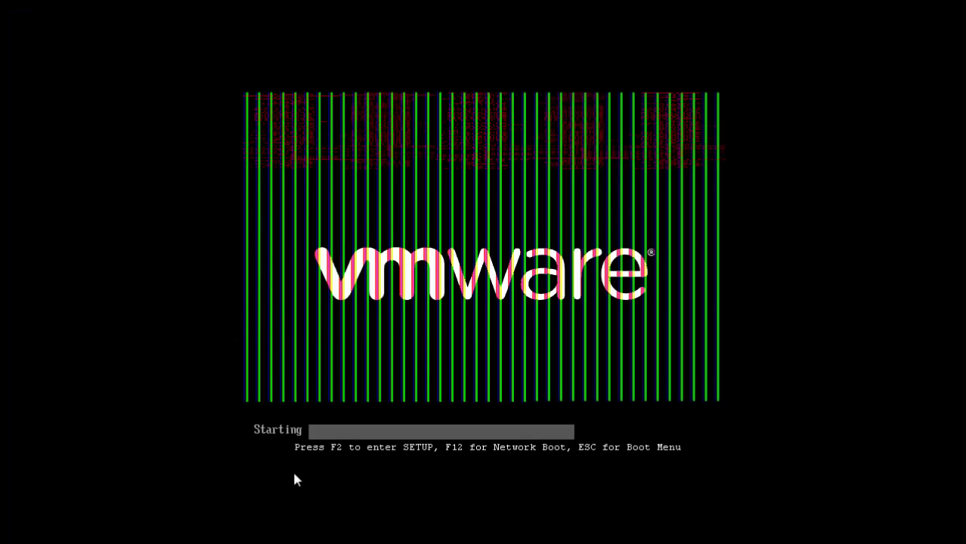
key(F8)
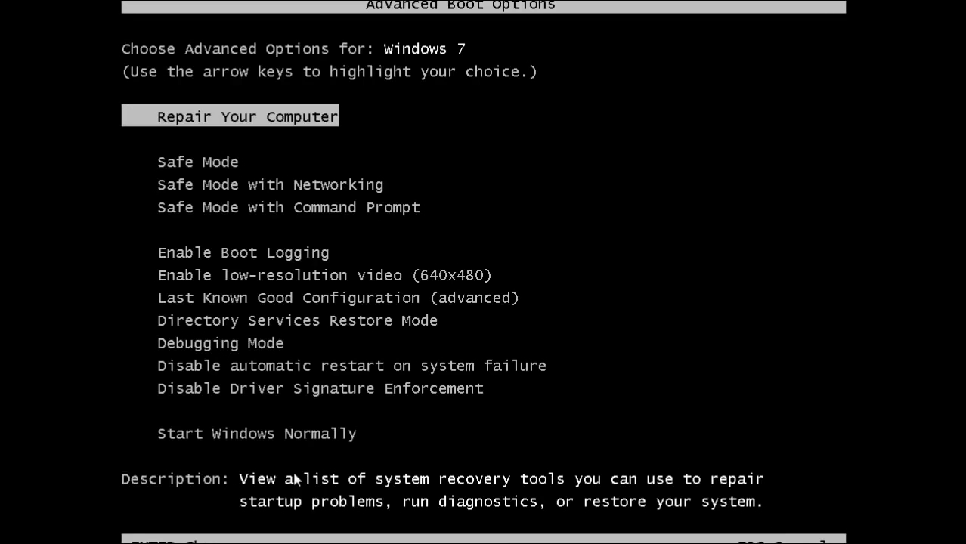
key(Down)
key(Return)
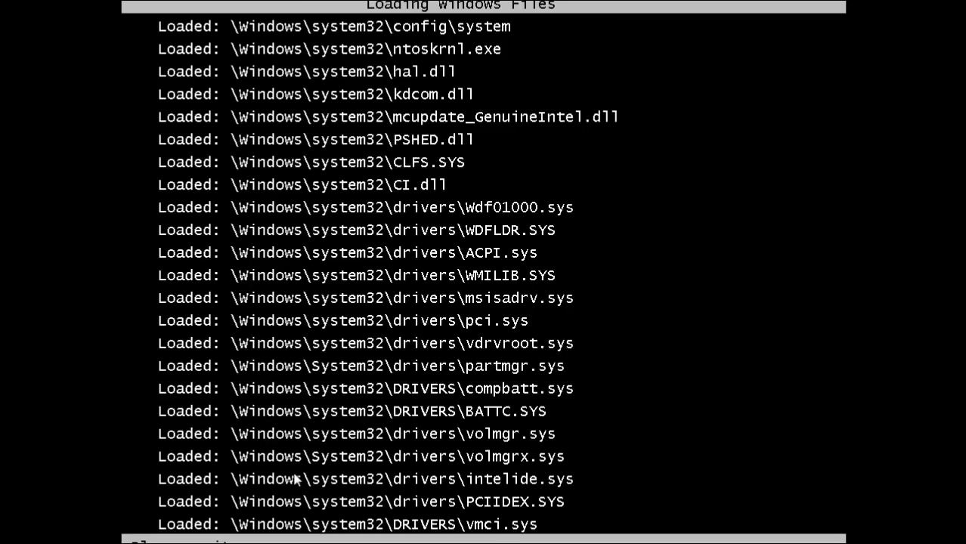
Launch Registry Editor by searching 'regedit' from the Start menu
click(27, 522)
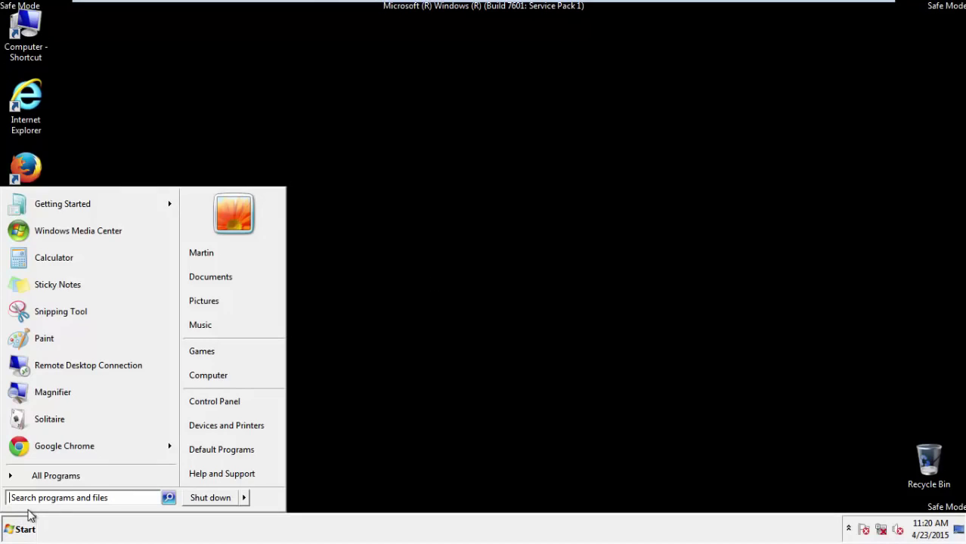
click(45, 498)
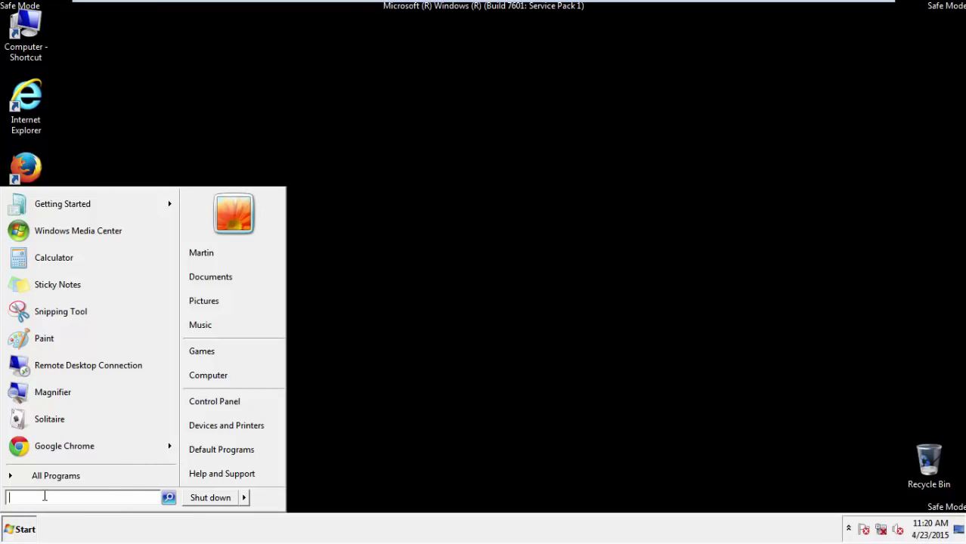
text(regedit)
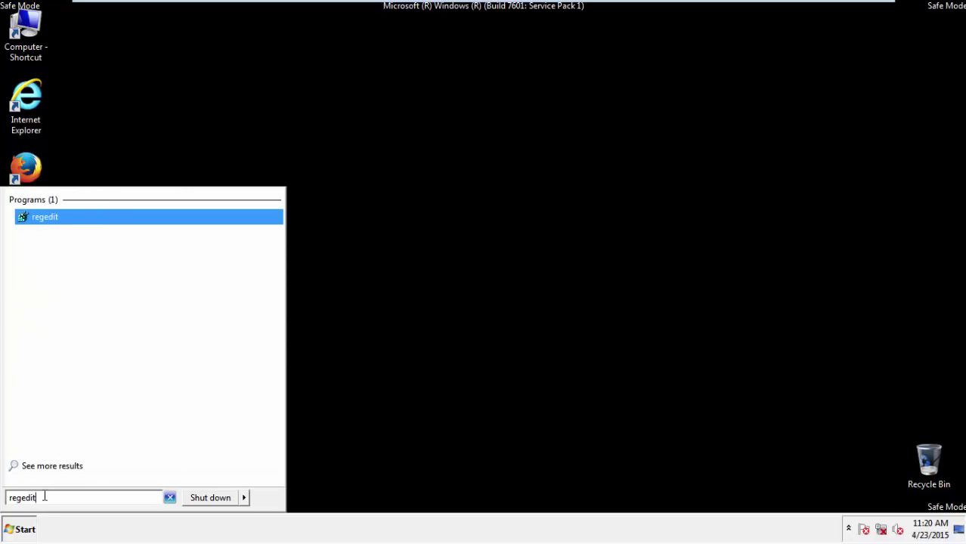
key(Return)
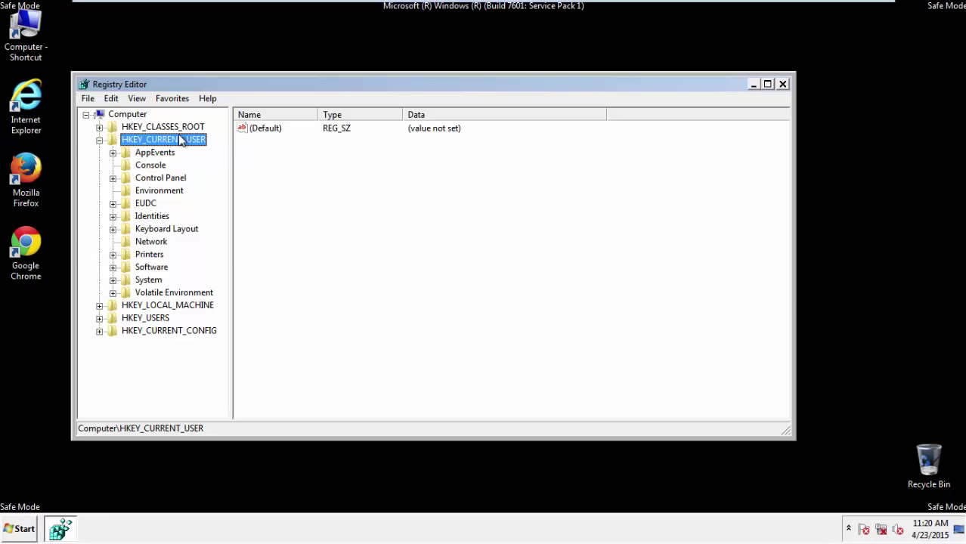
Navigate to HKEY_CURRENT_USER\Software\Microsoft\Internet Explorer\Main and display its values
click(99, 140)
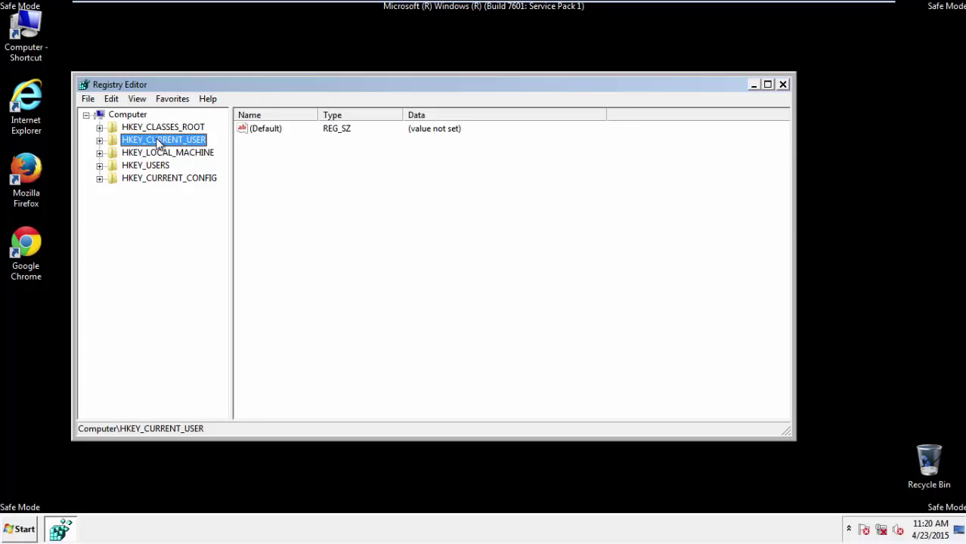
double_click(158, 141)
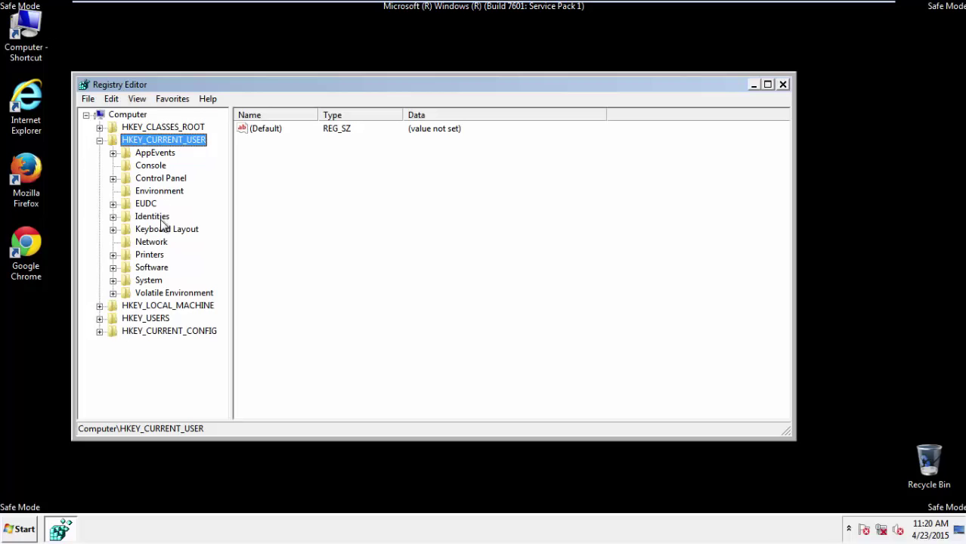
double_click(153, 269)
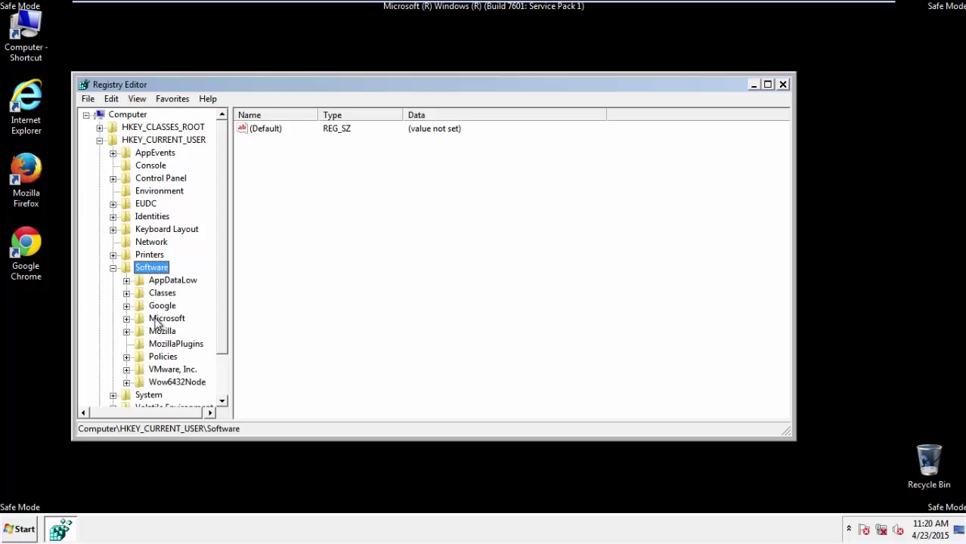
double_click(156, 321)
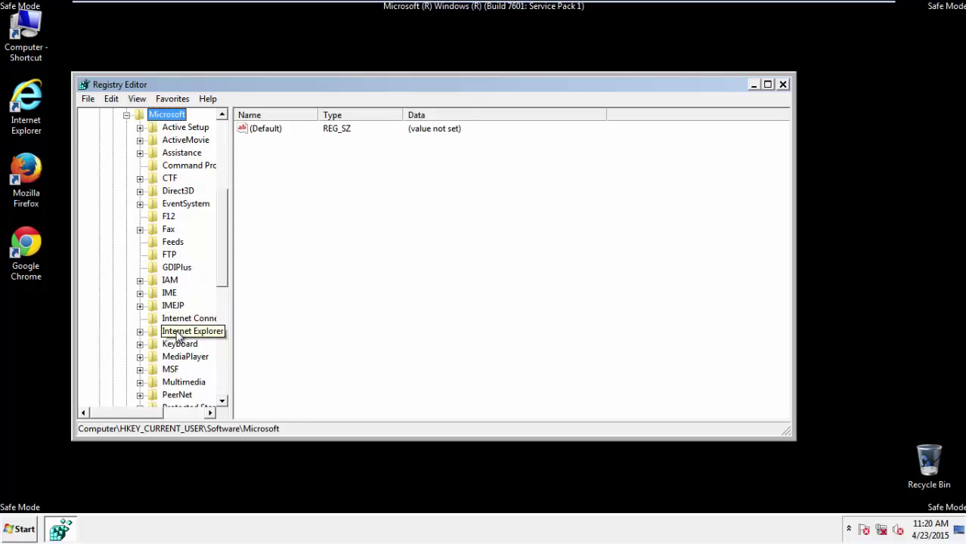
double_click(178, 335)
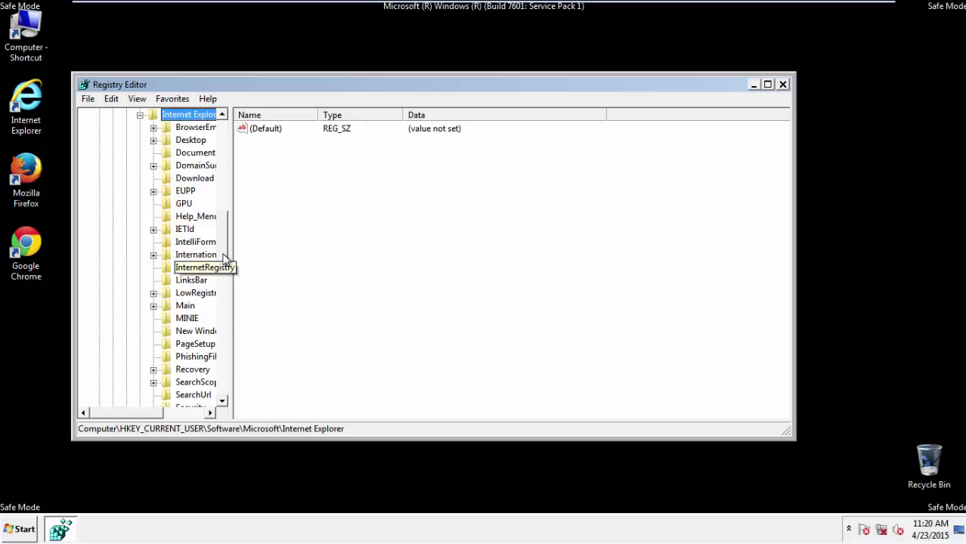
drag(225, 259, 223, 274)
click(185, 230)
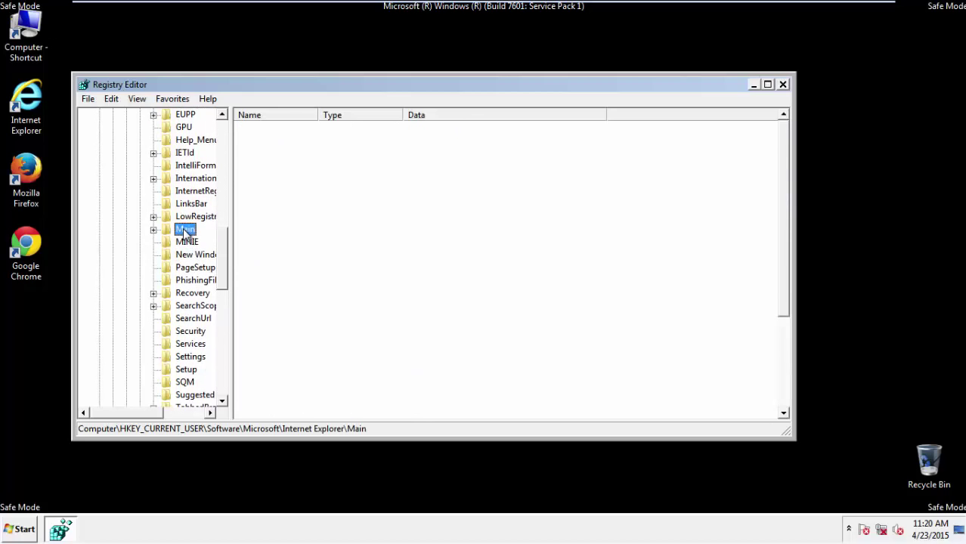
double_click(185, 230)
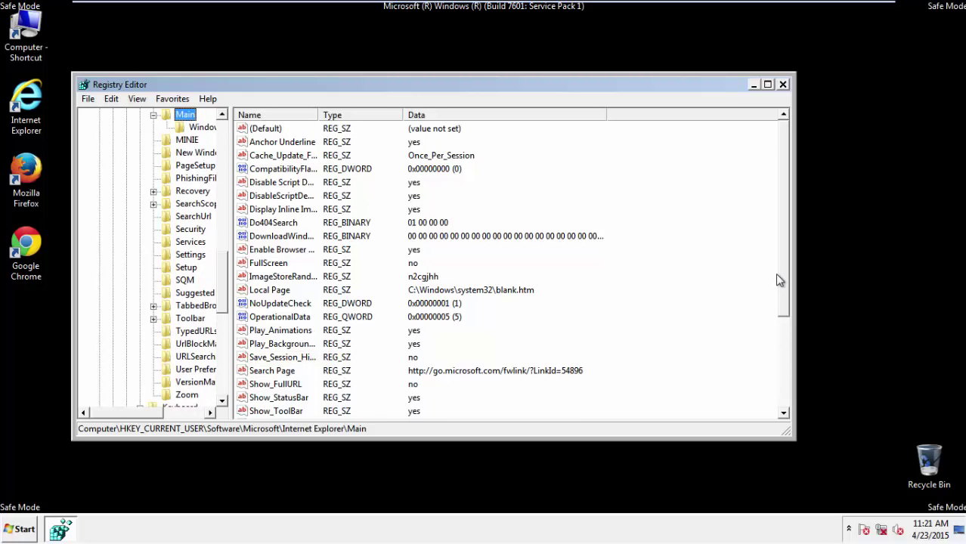
Delete the hijacked HereIAmAds Start Page value from the Main key and close Registry Editor
drag(784, 278, 780, 366)
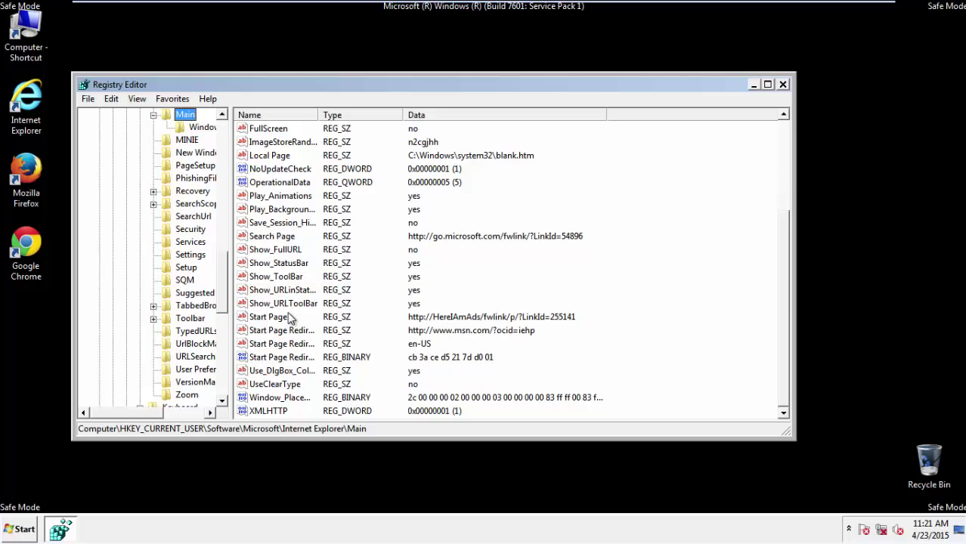
click(271, 318)
right_click(257, 321)
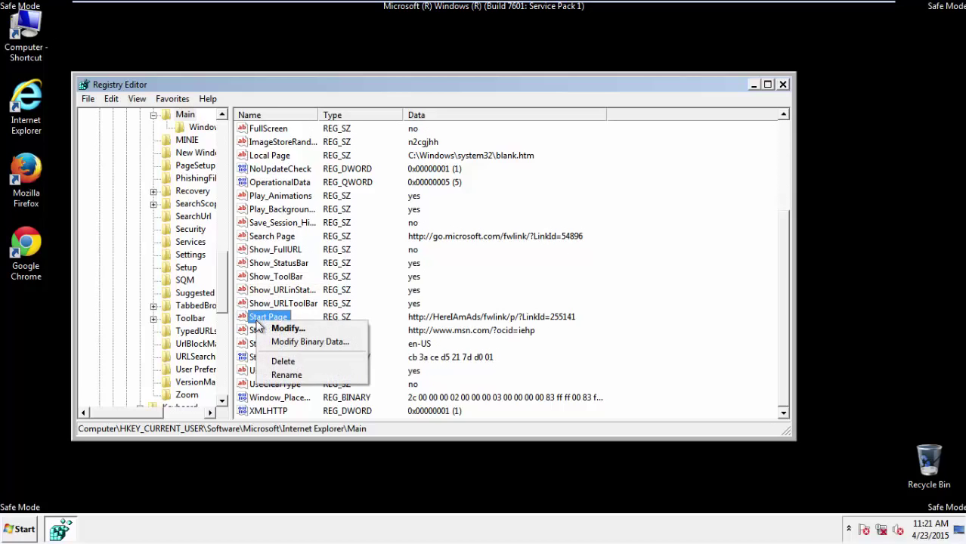
click(280, 361)
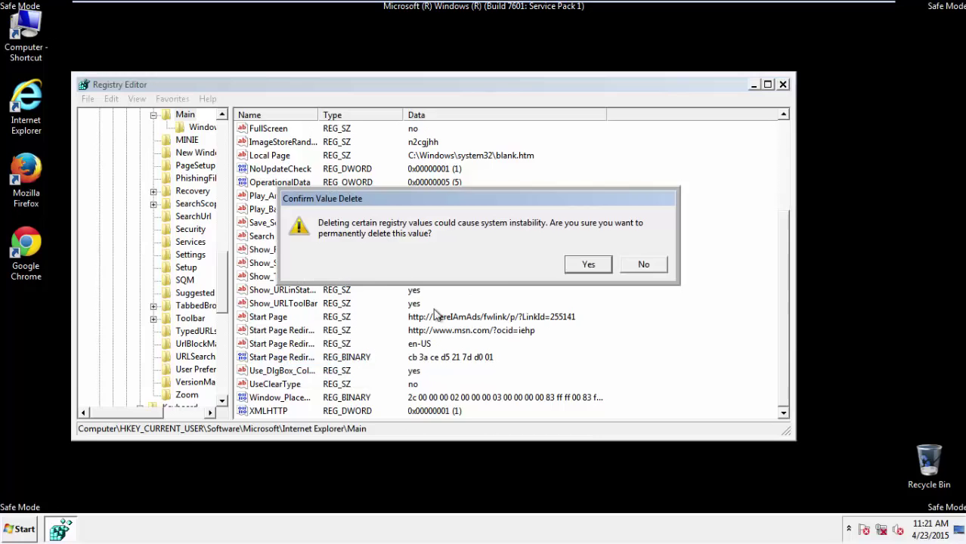
click(582, 262)
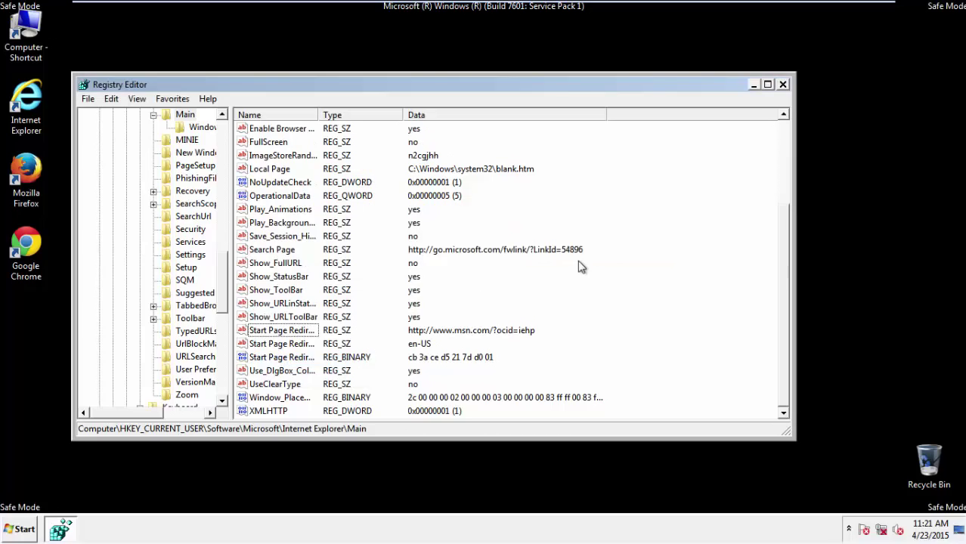
click(782, 86)
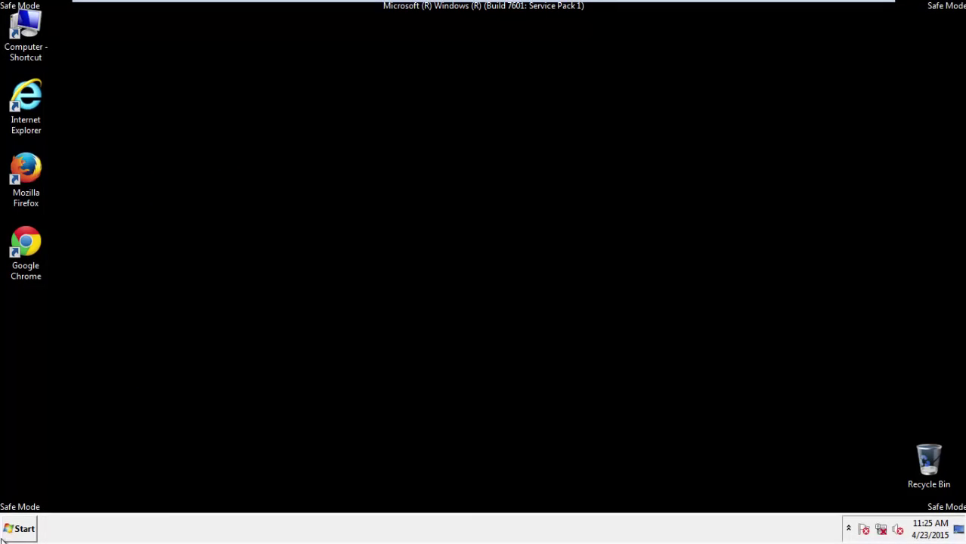
Launch Firefox, decline the default-browser prompt, and show the Menu Bar
double_click(34, 179)
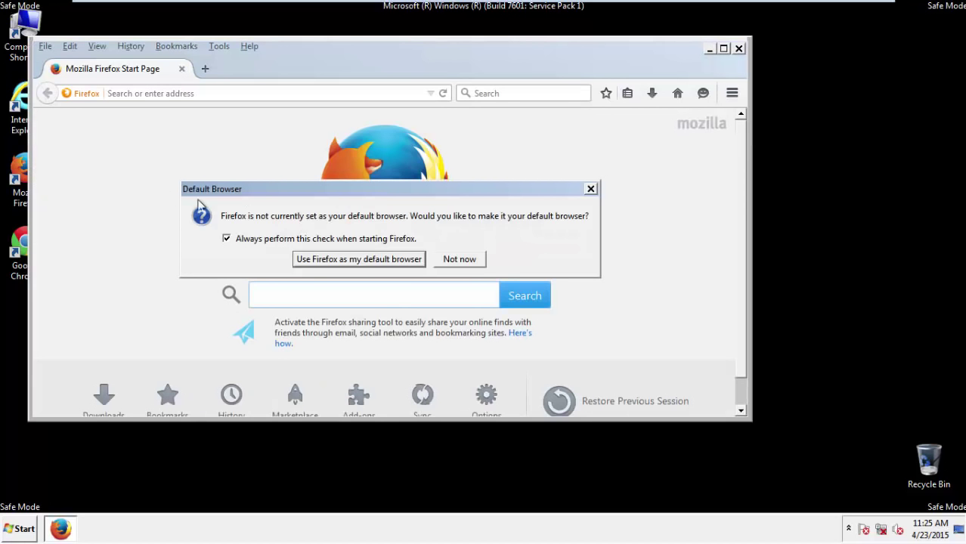
click(472, 259)
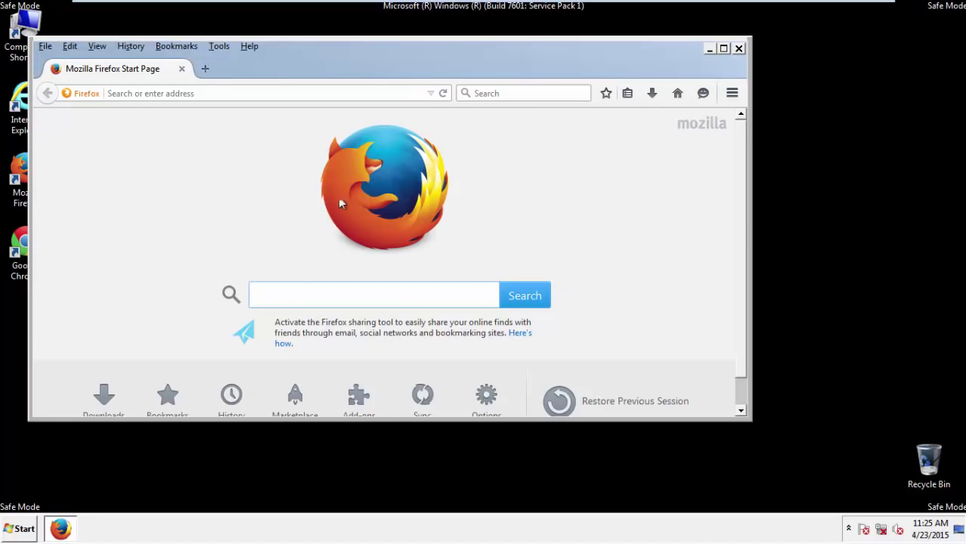
right_click(295, 57)
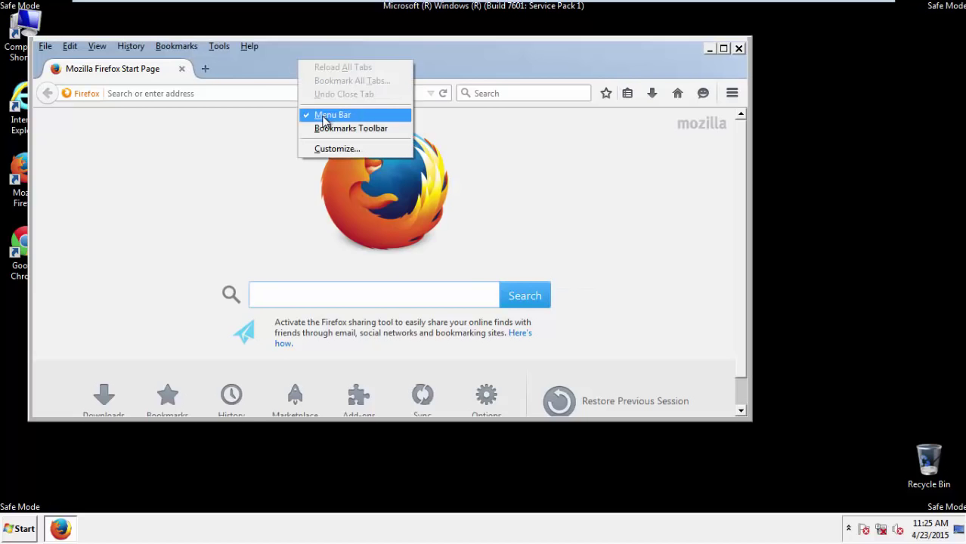
click(326, 115)
right_click(306, 64)
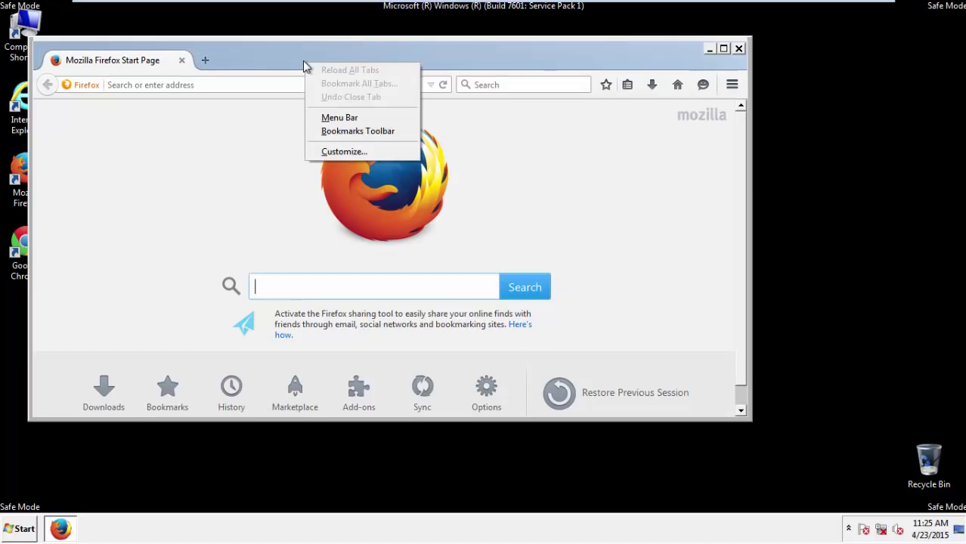
click(325, 117)
Clear Firefox's recent history for Everything with all items, including Site Preferences, checked
click(136, 49)
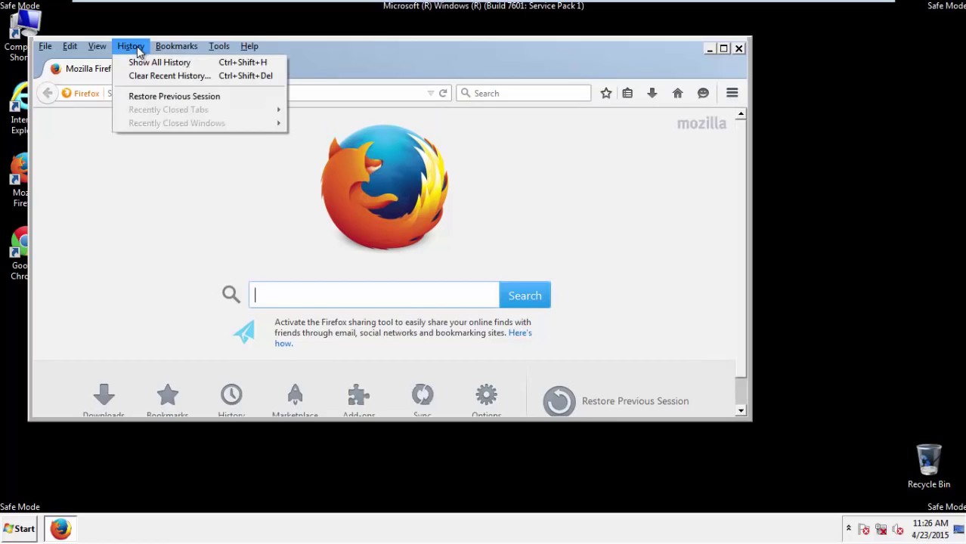
click(148, 76)
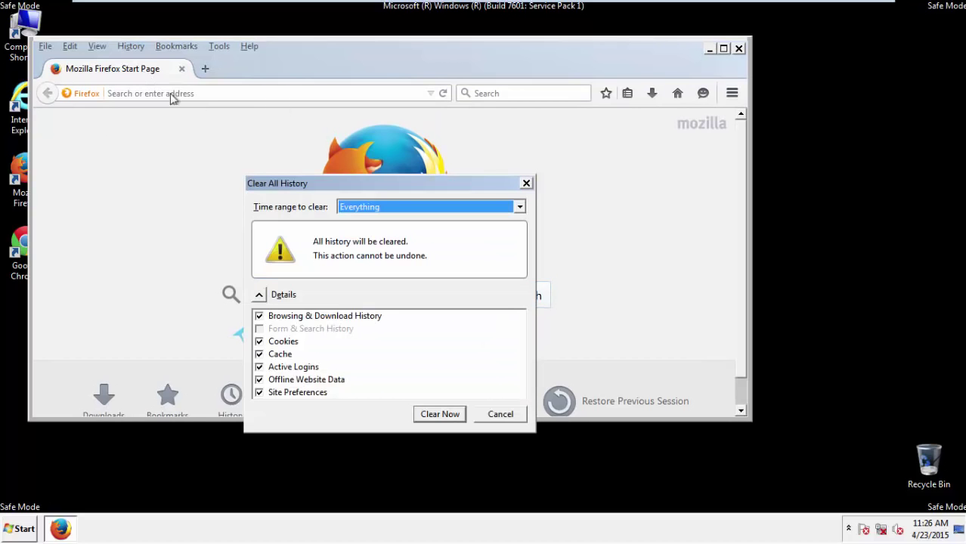
click(358, 210)
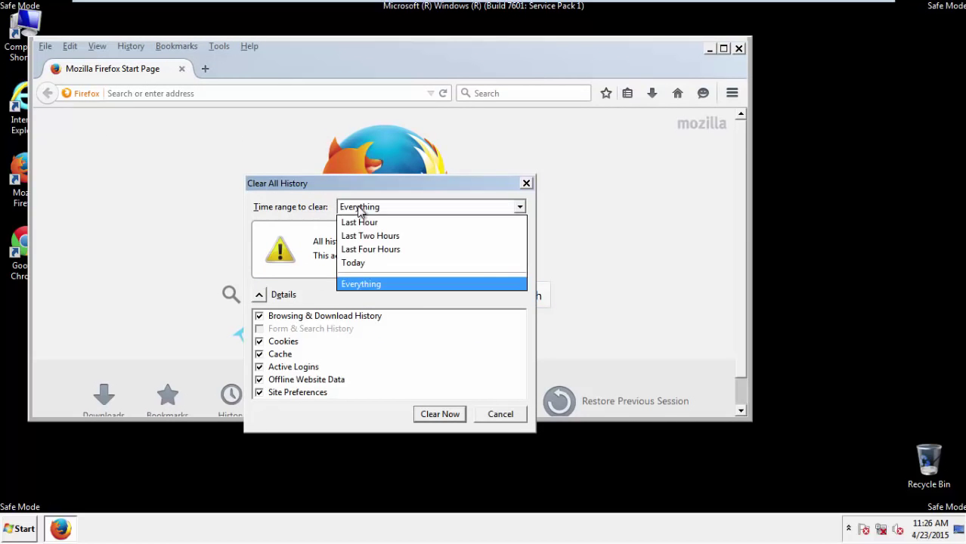
click(363, 283)
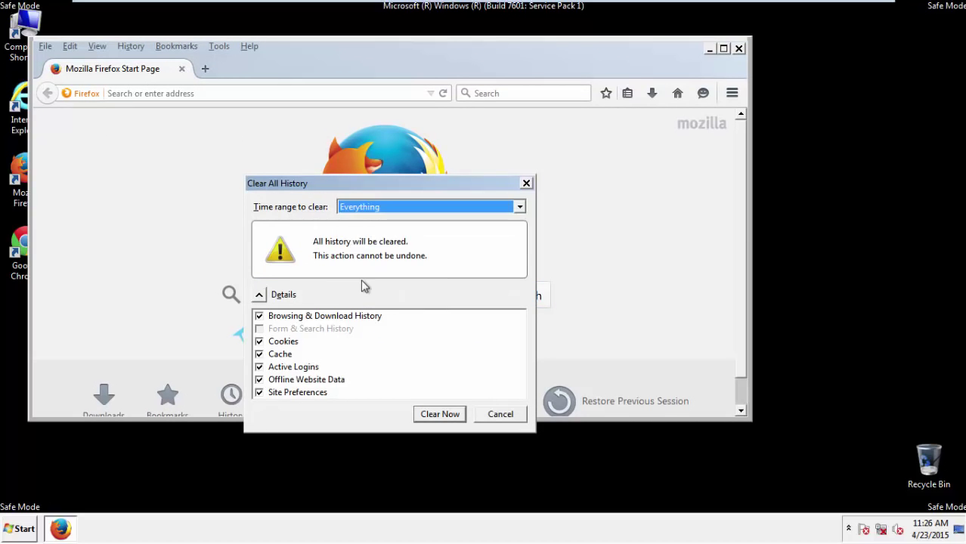
click(259, 380)
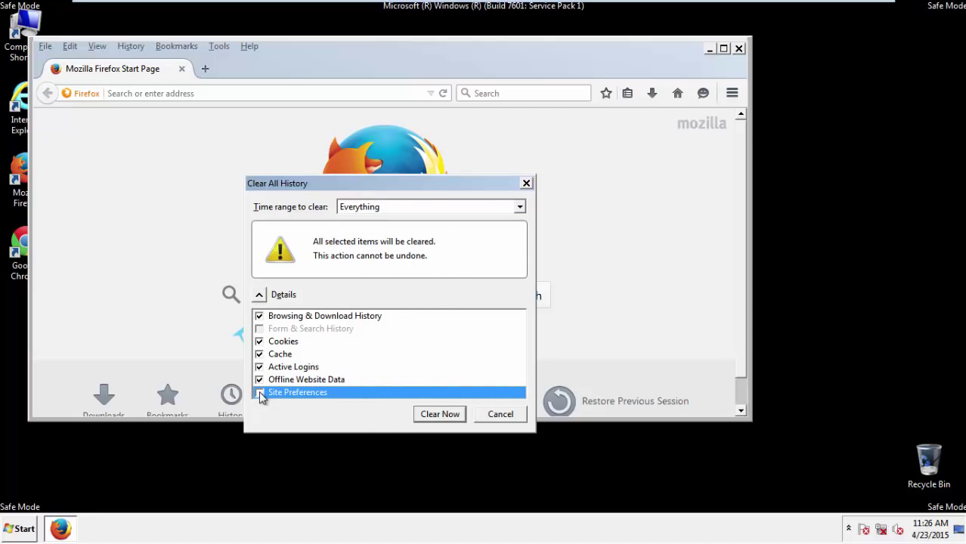
click(260, 393)
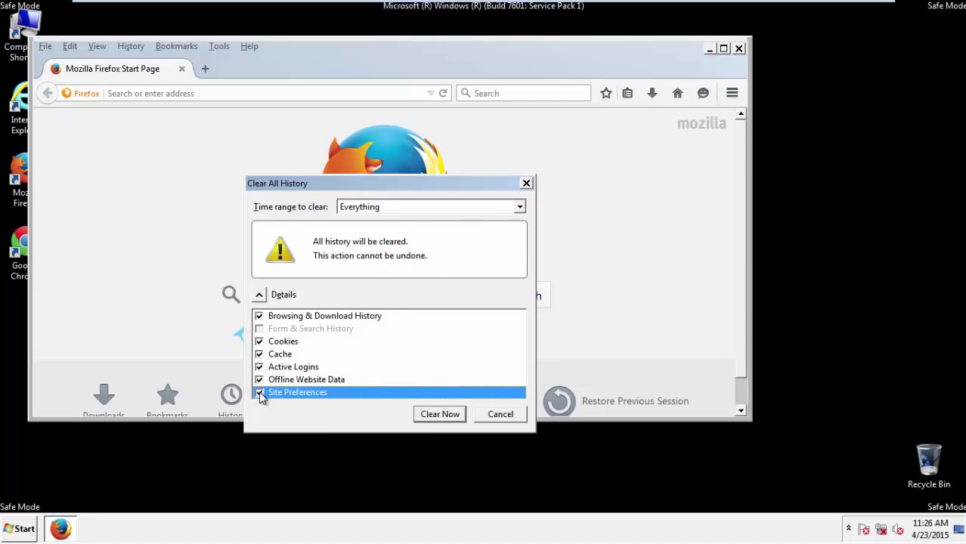
click(438, 415)
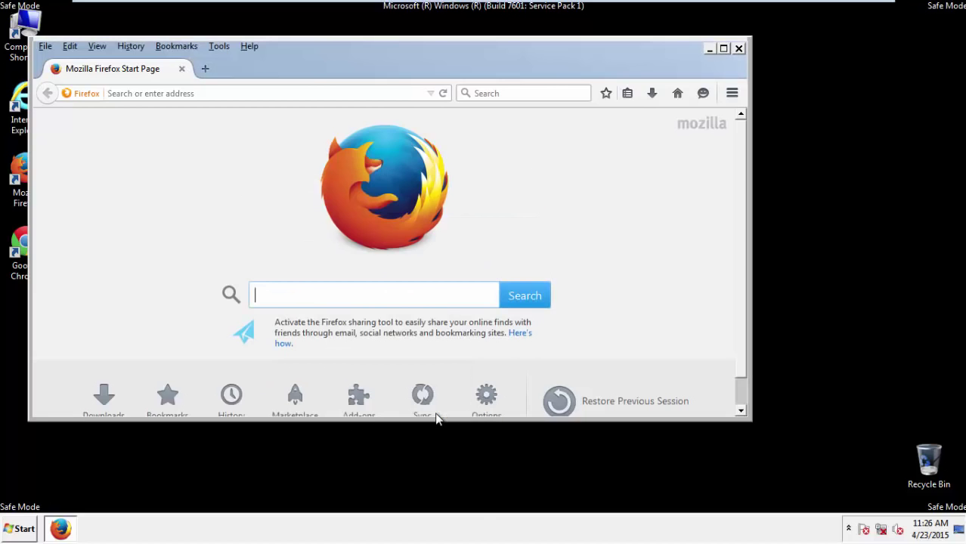
Refresh Firefox to defaults from Troubleshooting Information, finish the import, and close Firefox
click(250, 47)
click(282, 118)
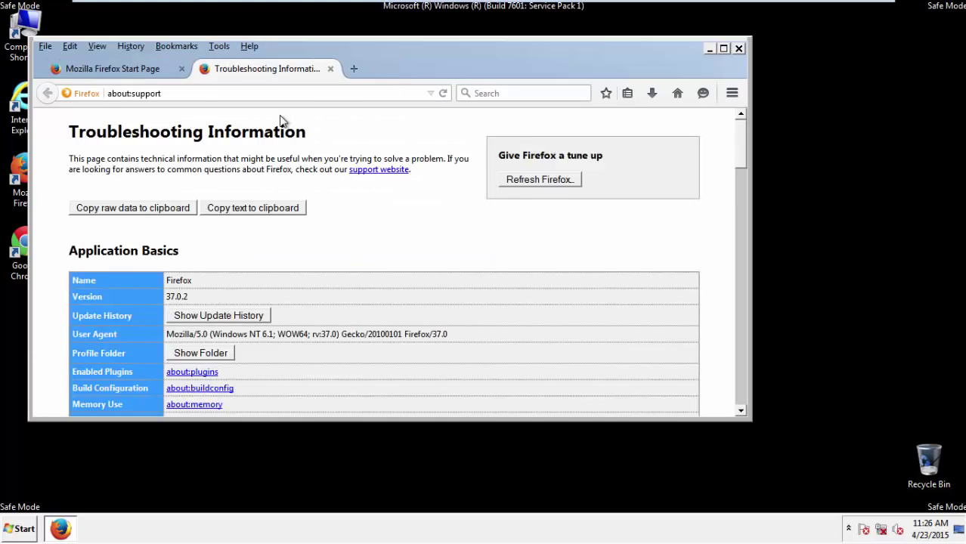
click(559, 181)
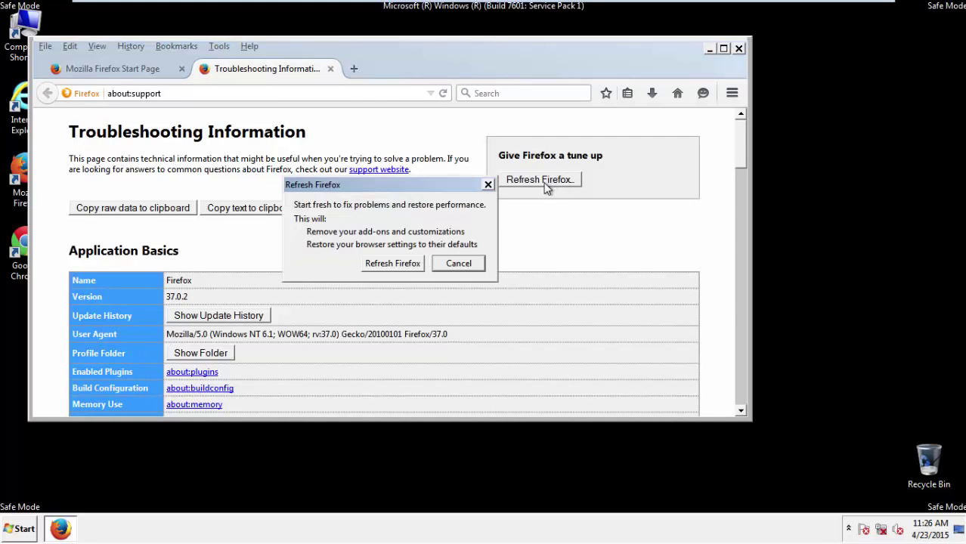
click(393, 263)
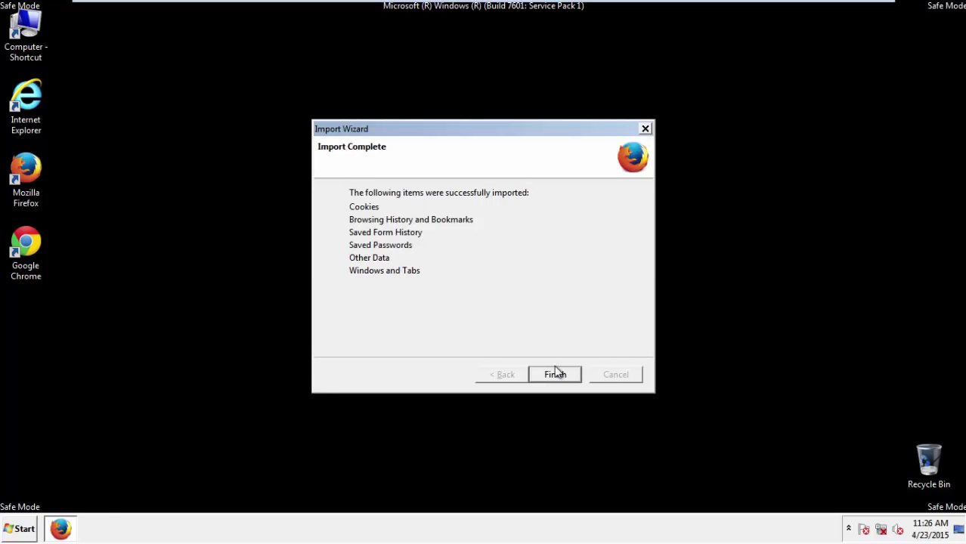
click(556, 375)
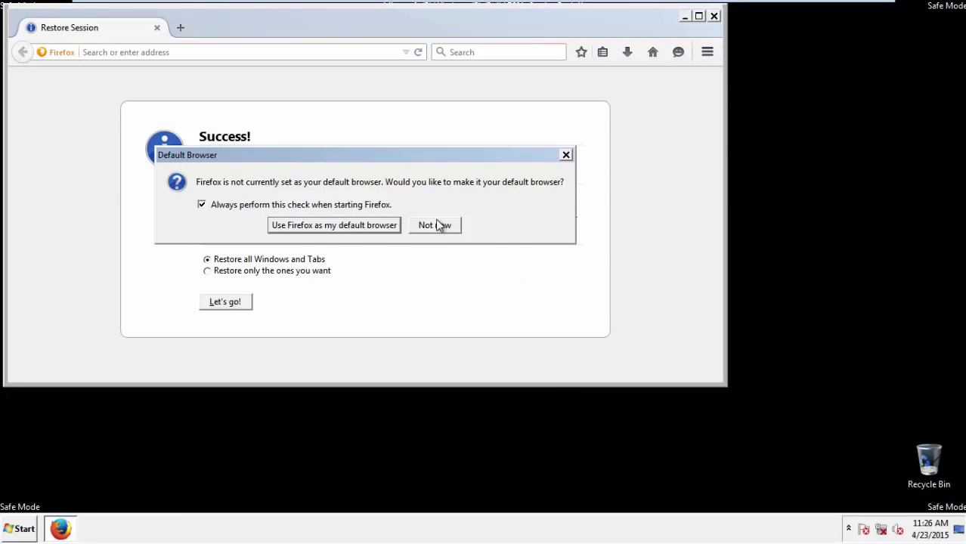
click(440, 225)
click(713, 15)
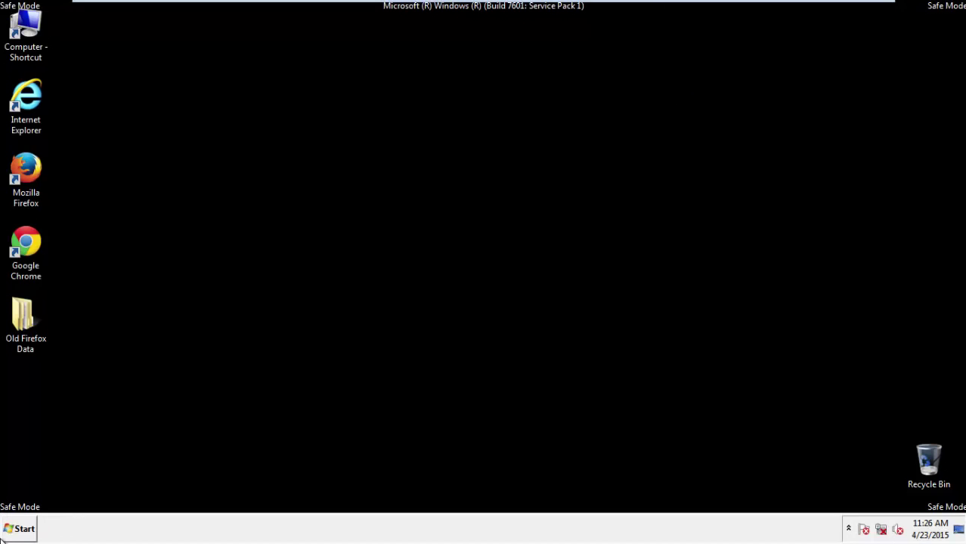
Launch Chrome, stop the default-browser prompt, and show the History page via Settings
double_click(23, 240)
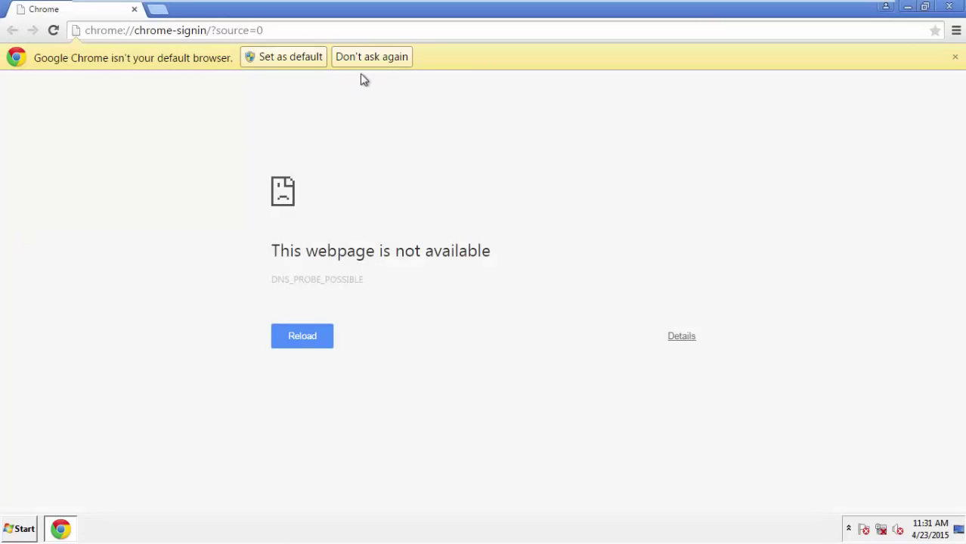
click(390, 58)
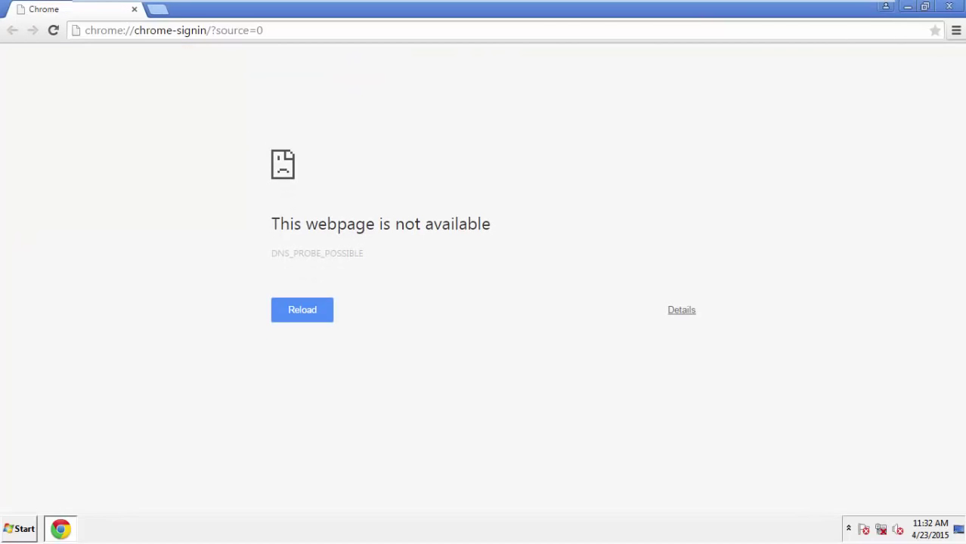
click(957, 32)
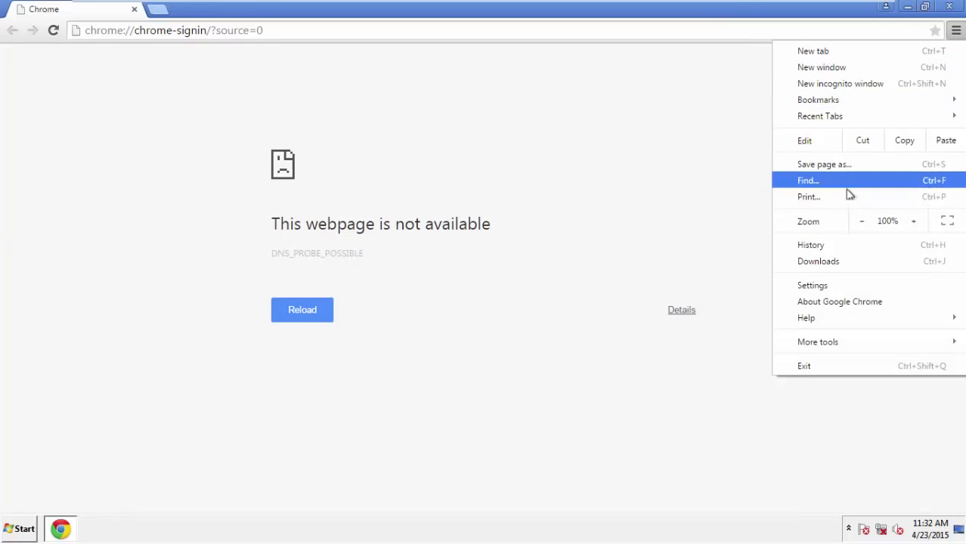
click(816, 285)
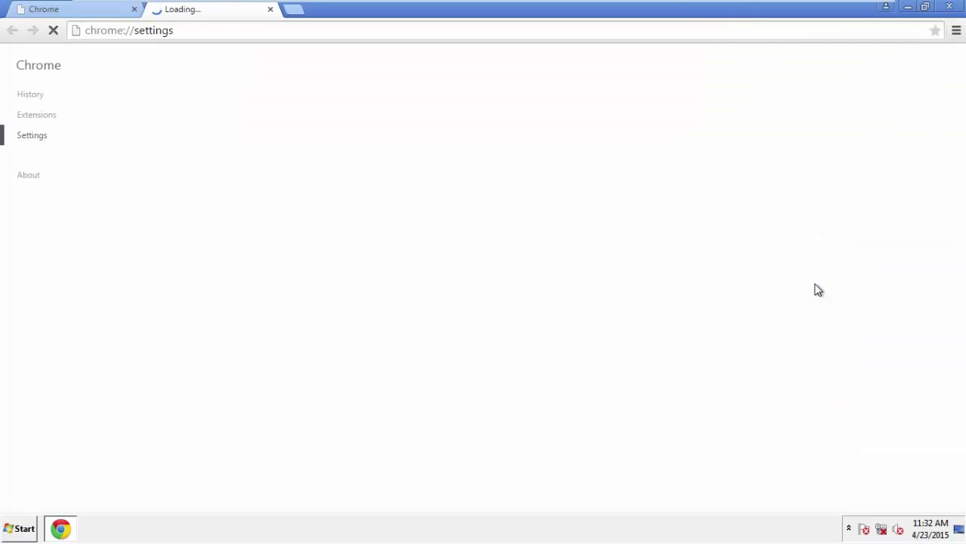
click(30, 95)
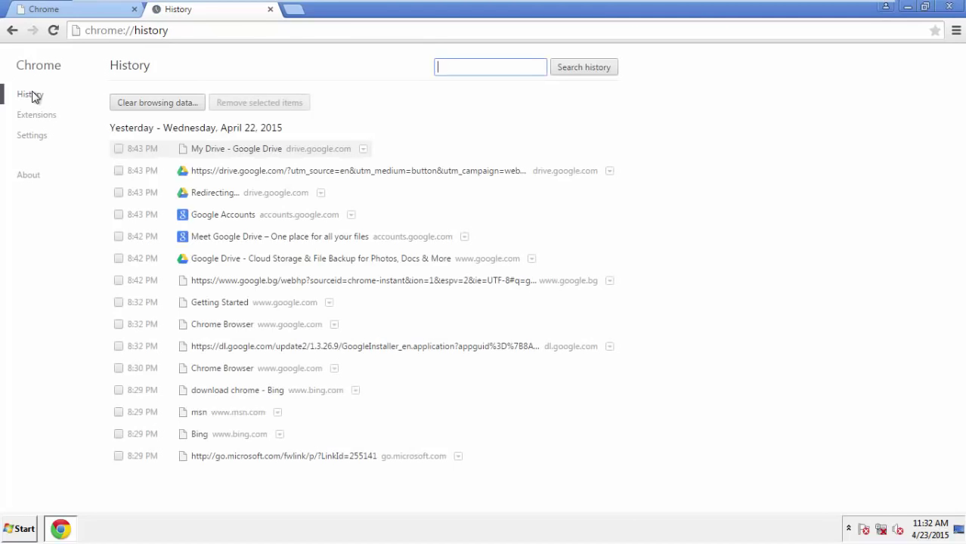
Clear Chrome browsing data from the beginning of time, including autofill and hosted app data
click(143, 105)
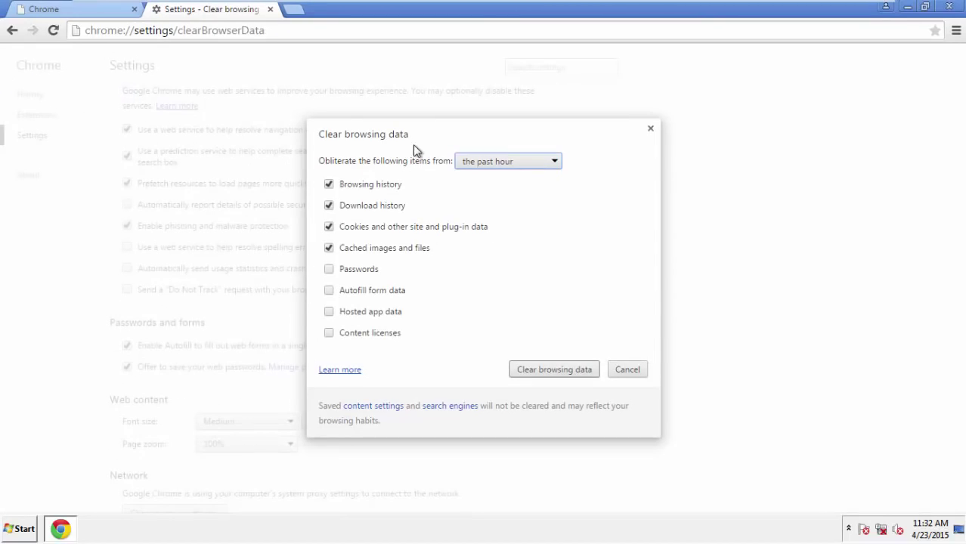
click(486, 164)
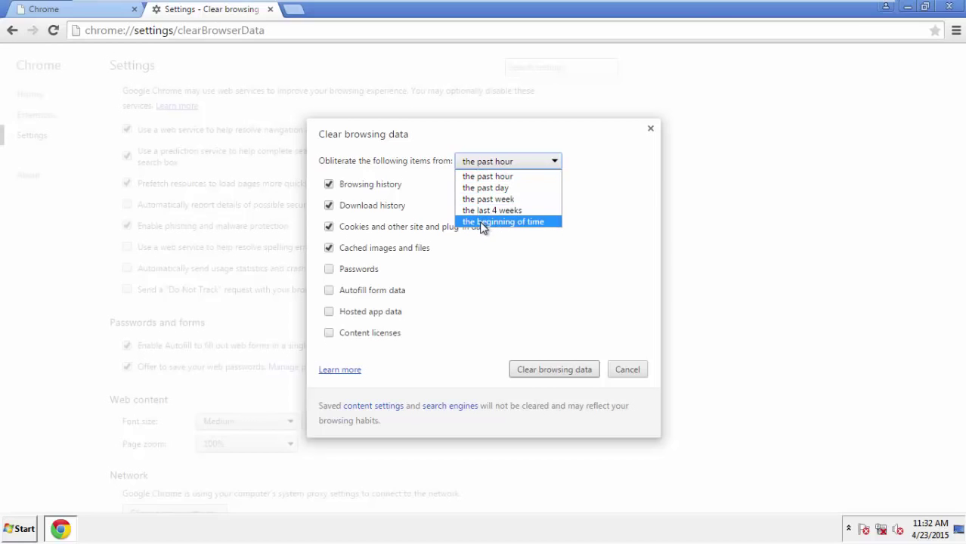
click(482, 223)
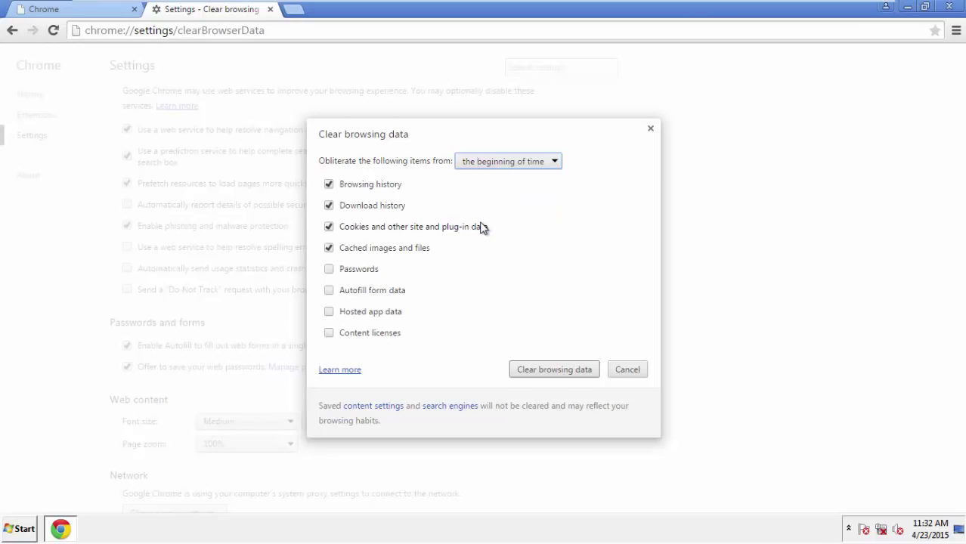
click(332, 292)
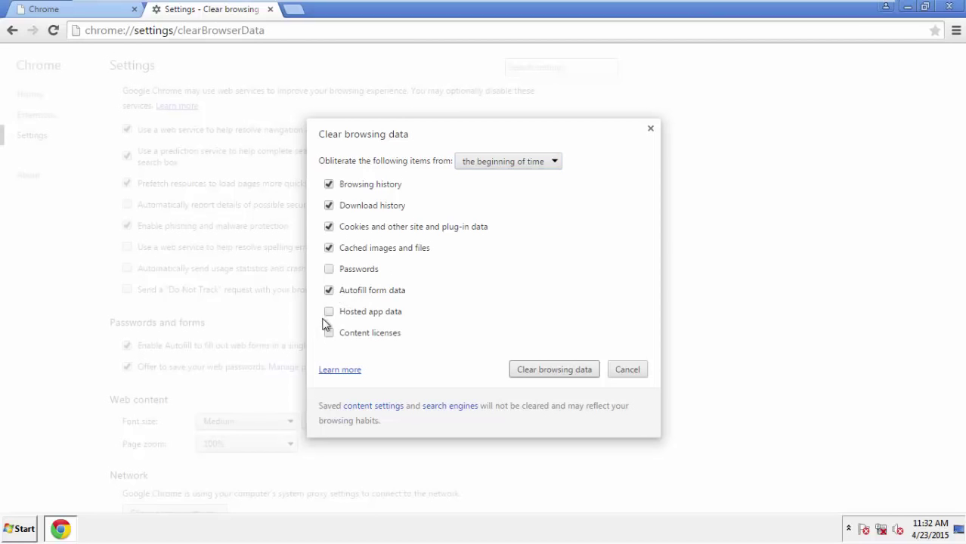
click(331, 313)
click(542, 372)
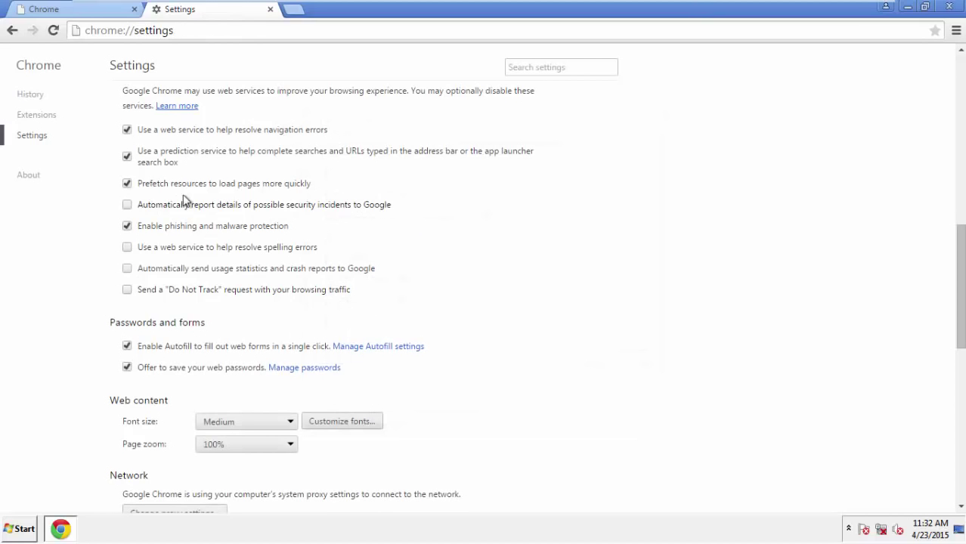
drag(961, 241, 958, 412)
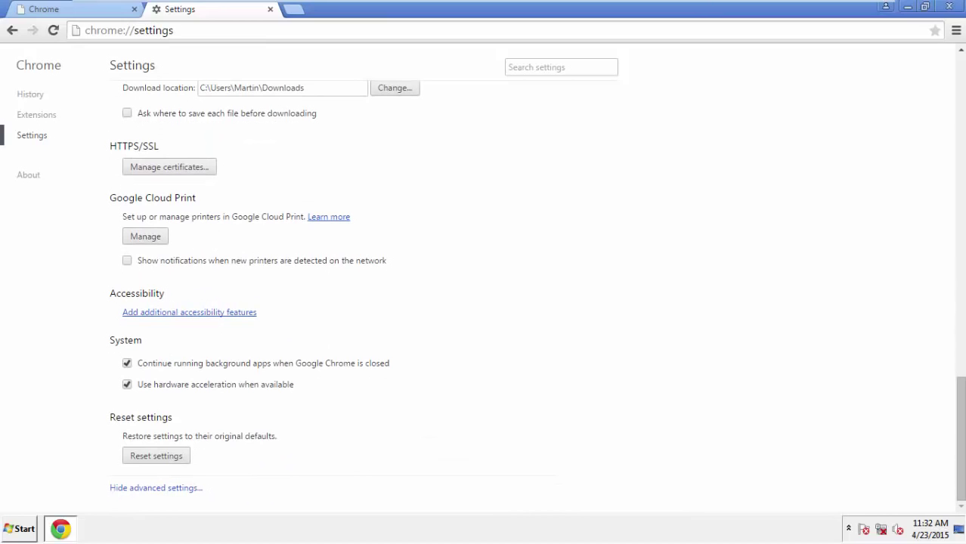
click(184, 461)
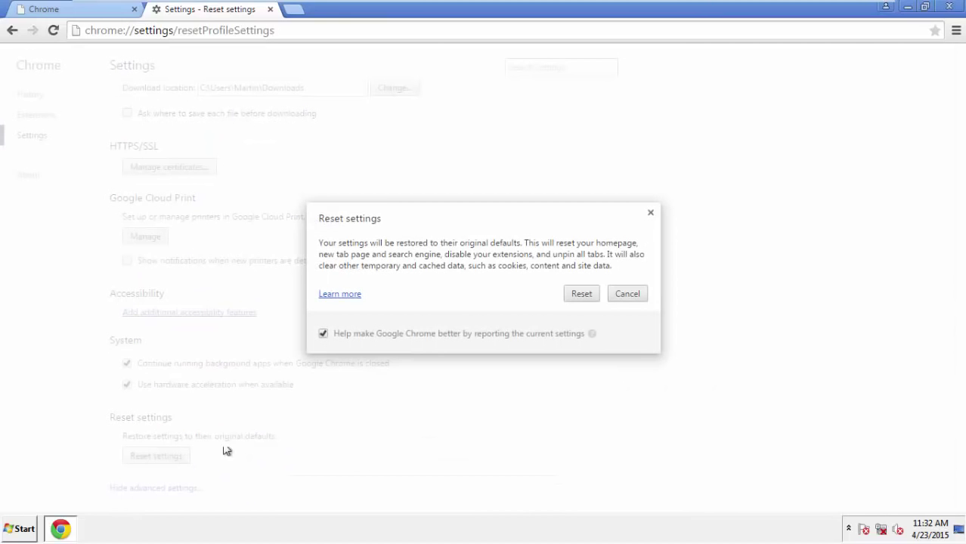
click(583, 293)
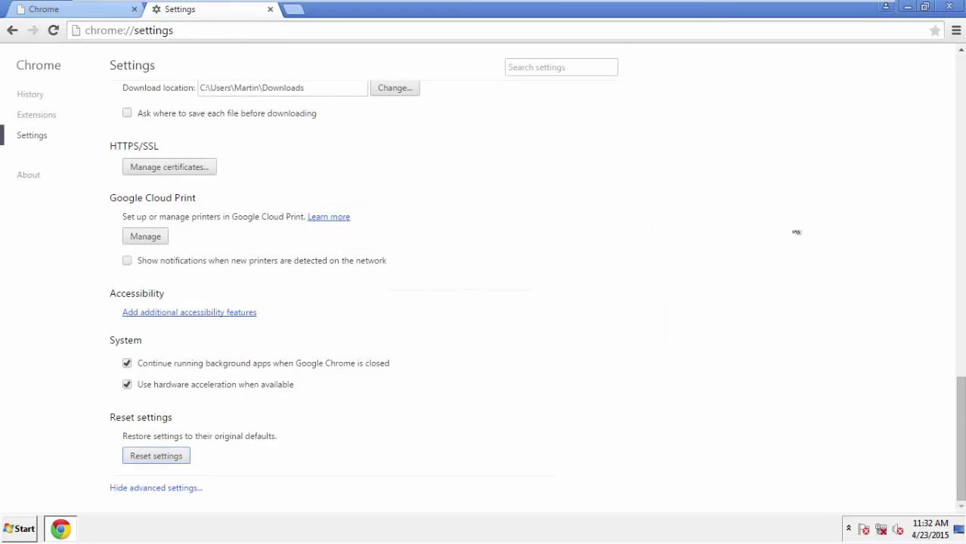
Close Chrome and restart Windows out of Safe Mode via the Start menu's Shut down options
click(940, 6)
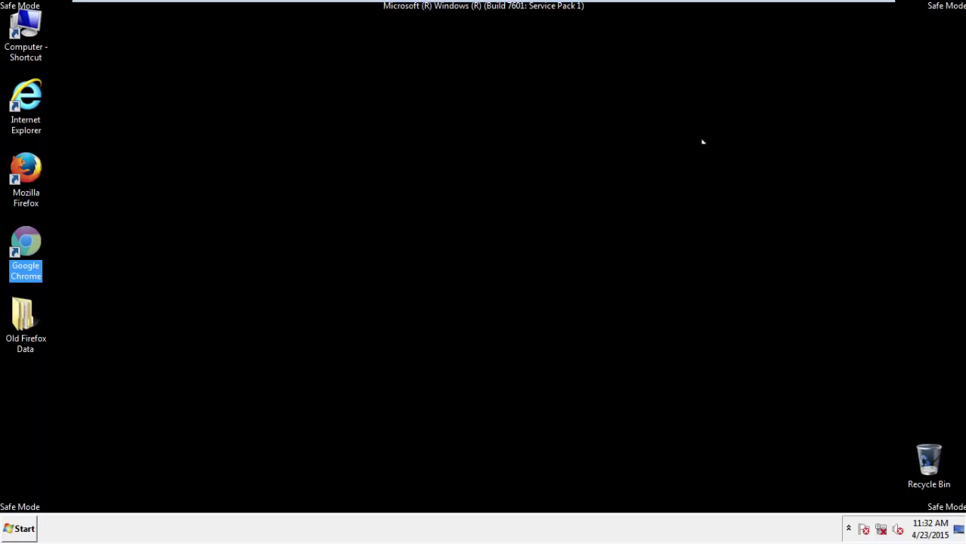
click(520, 245)
click(11, 529)
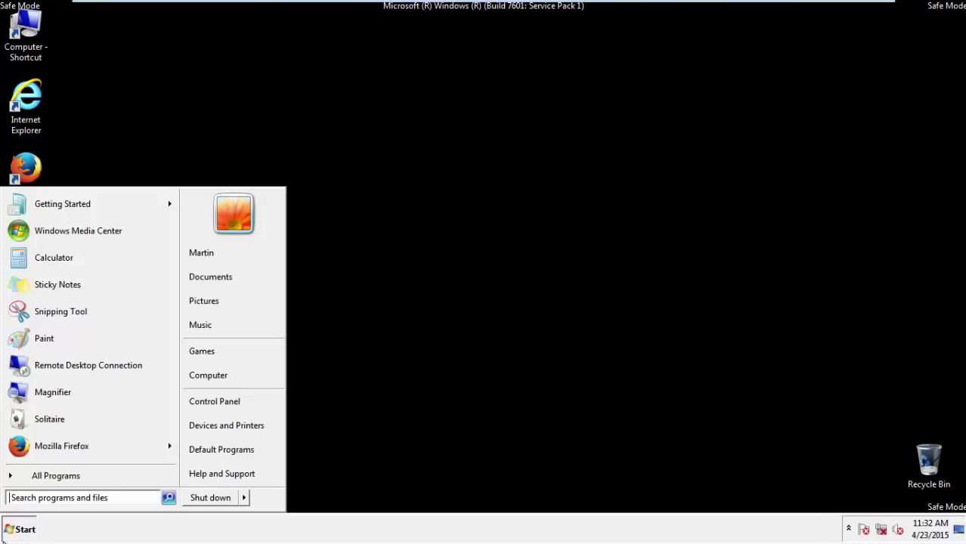
click(246, 497)
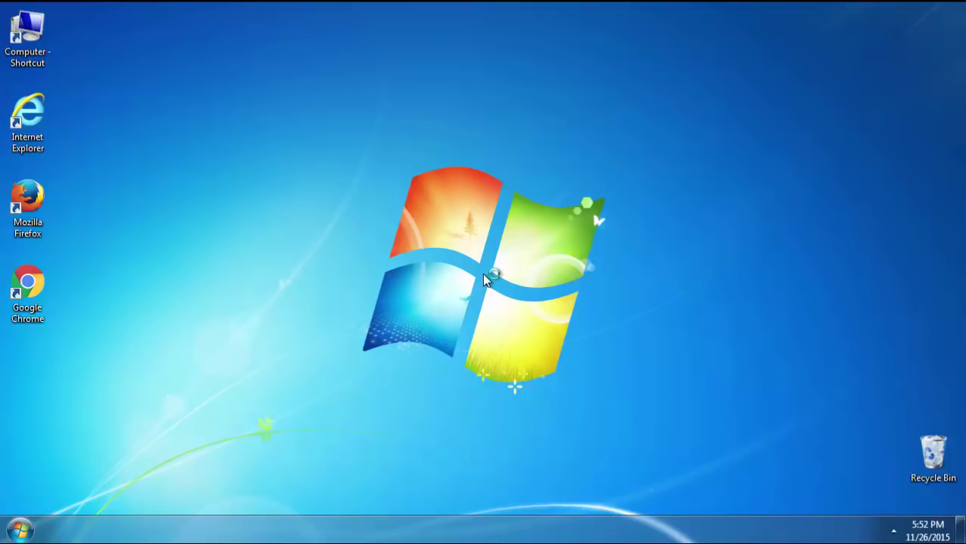
Load howtoremove.guide, open TIPS > PC Optimization Tips, and jump to the Tip Number 2 section
text(howtoremove.)
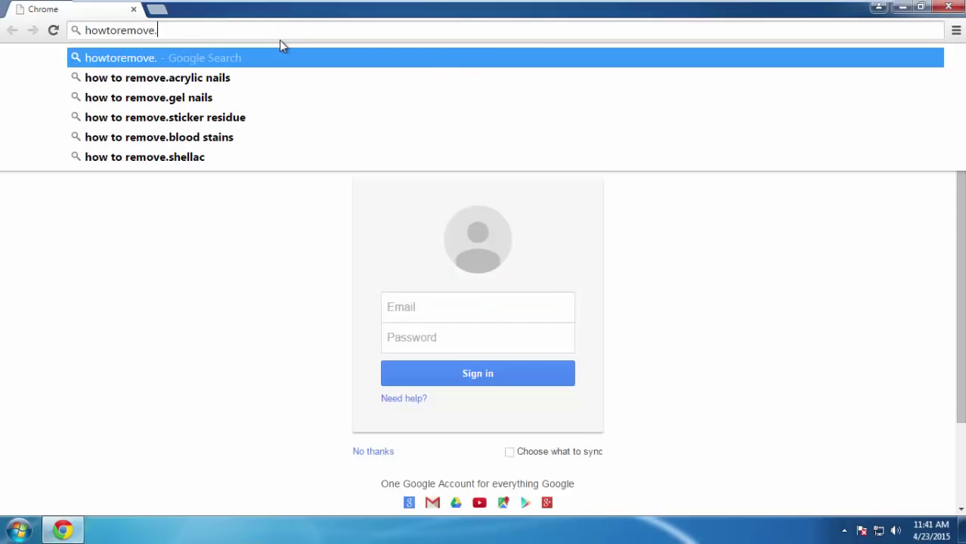
text(guide)
key(Return)
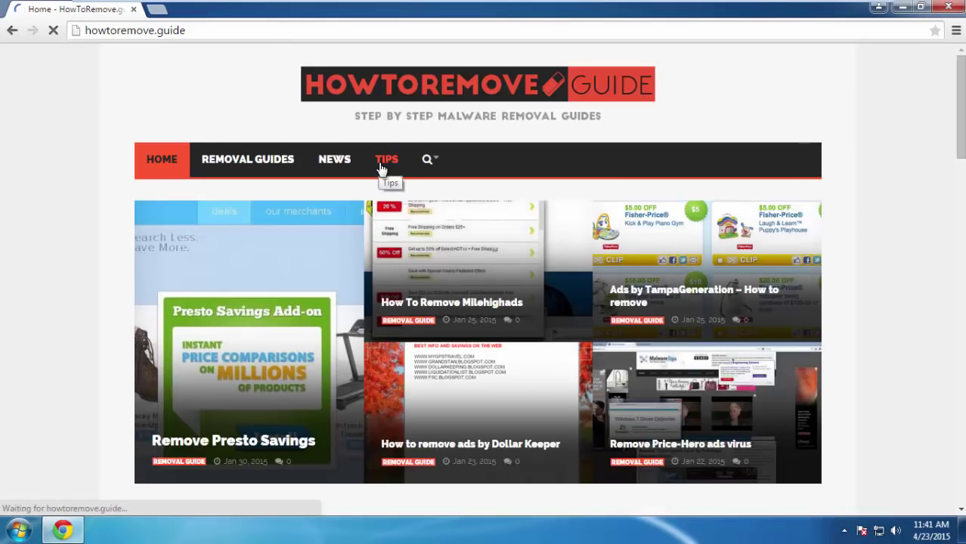
click(384, 162)
click(185, 327)
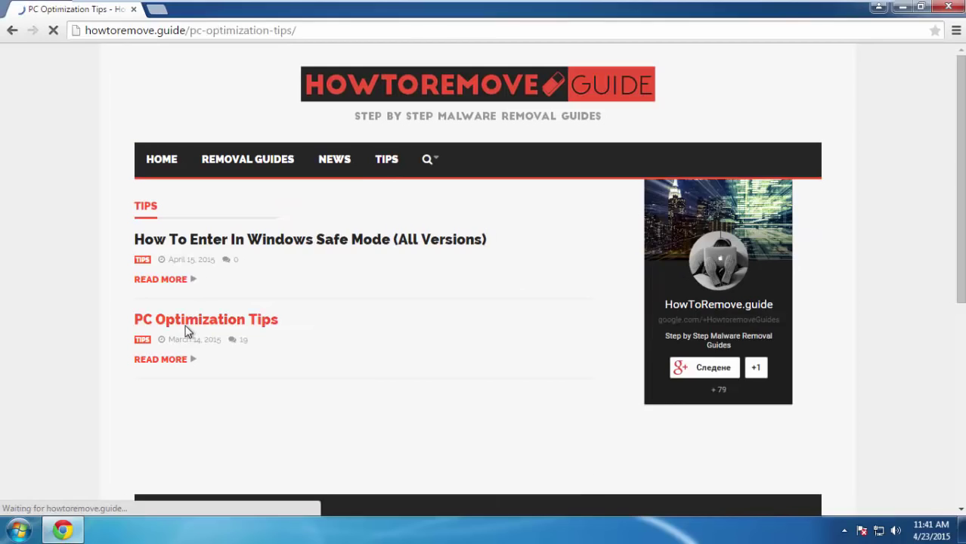
scroll(57, 257, down, 1)
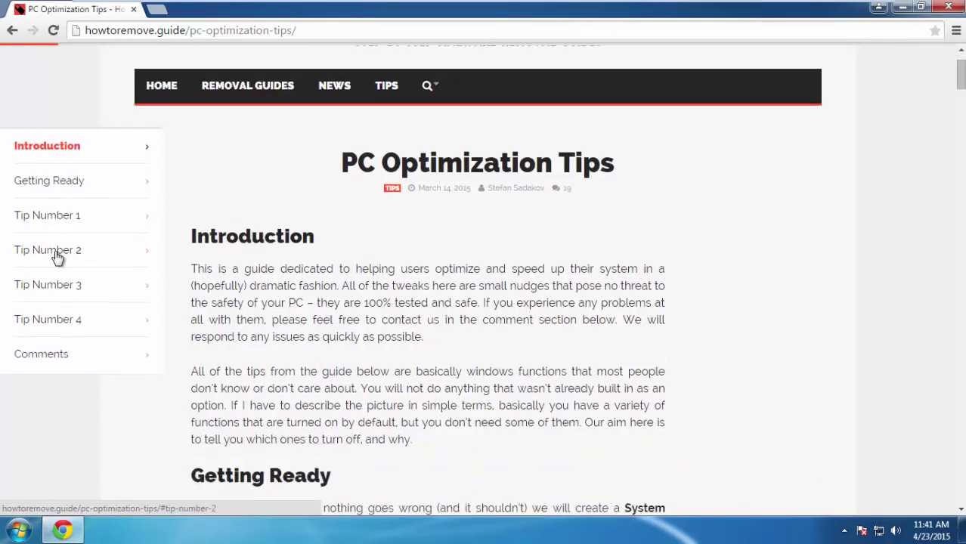
click(57, 257)
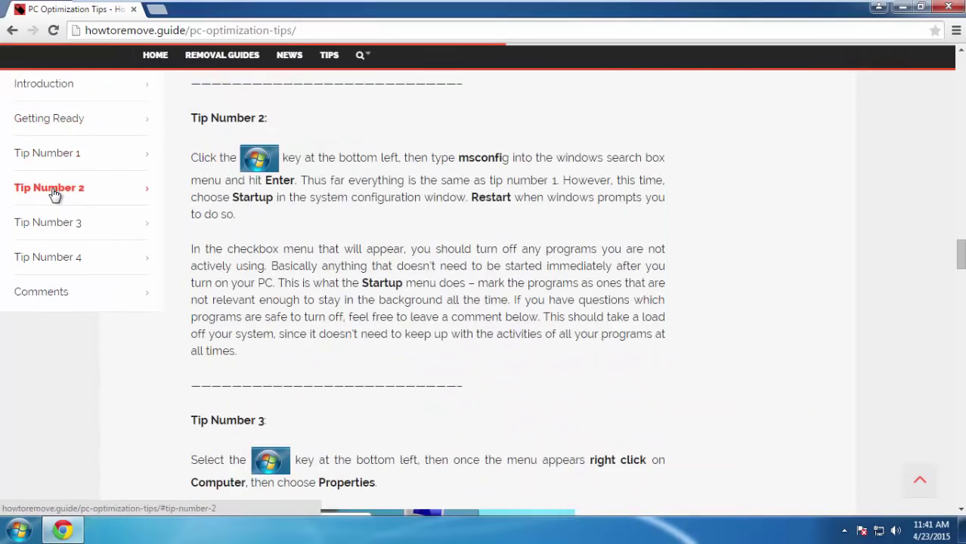